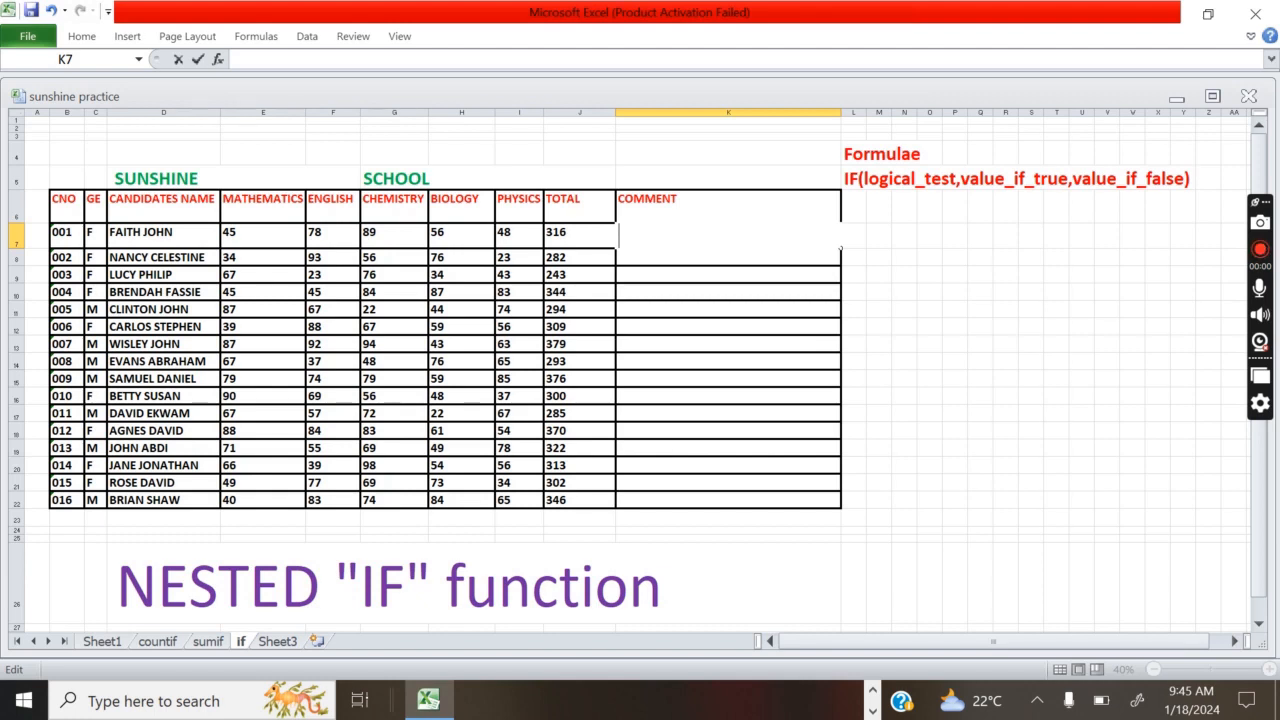
# Step: Start the formula =IF(J7>300,"GOOD", in cell K7 to comment on the first candidate's total
pyautogui.moveTo(424, 705)
pyautogui.write('=IF')
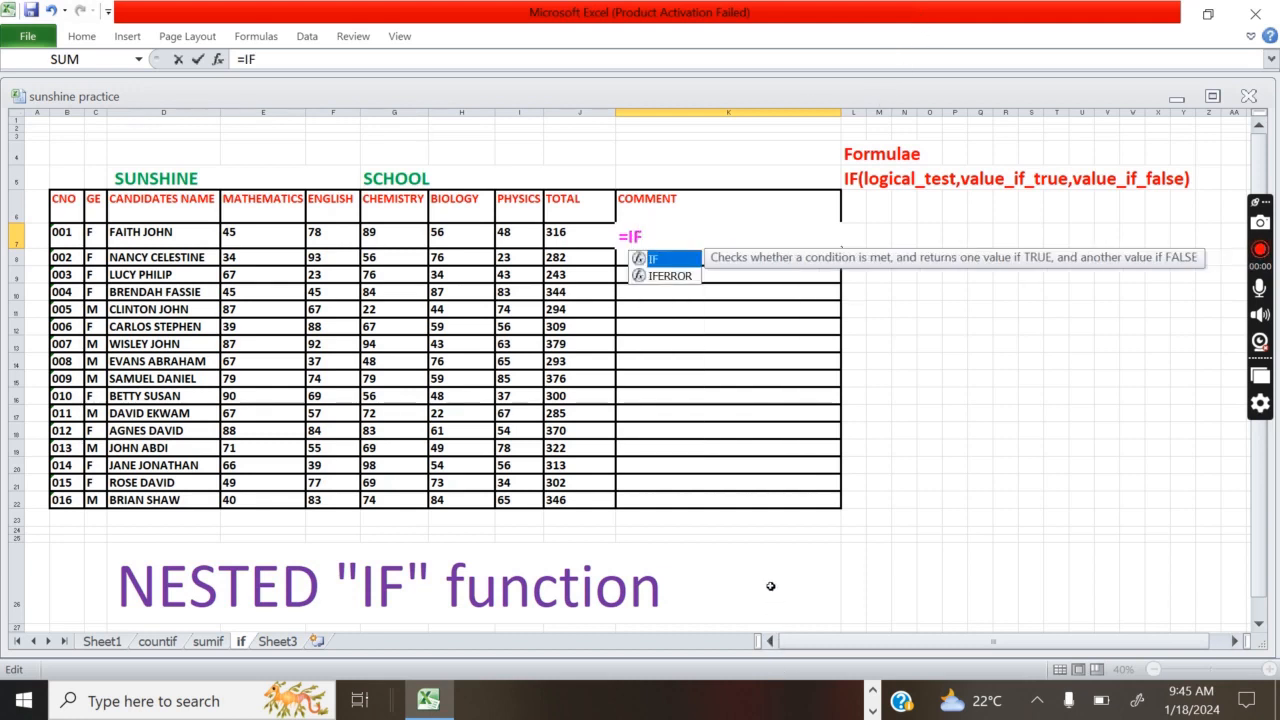
pyautogui.write('(')
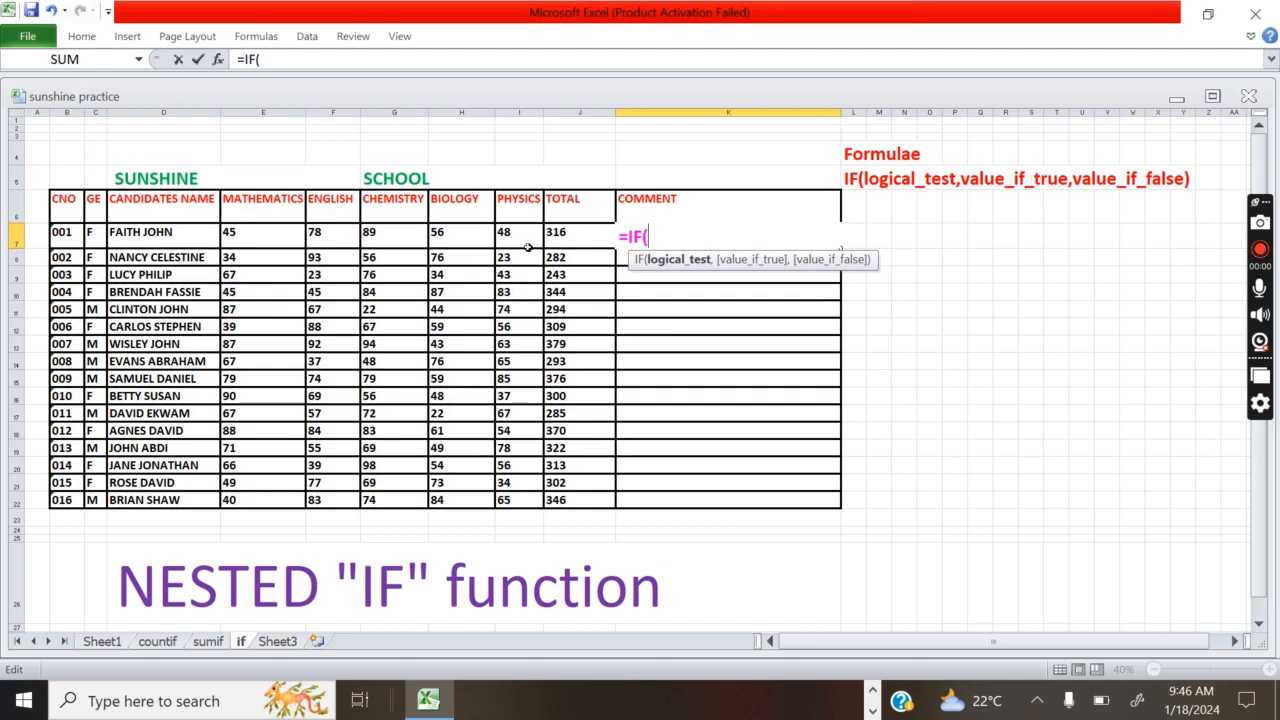
pyautogui.write('J')
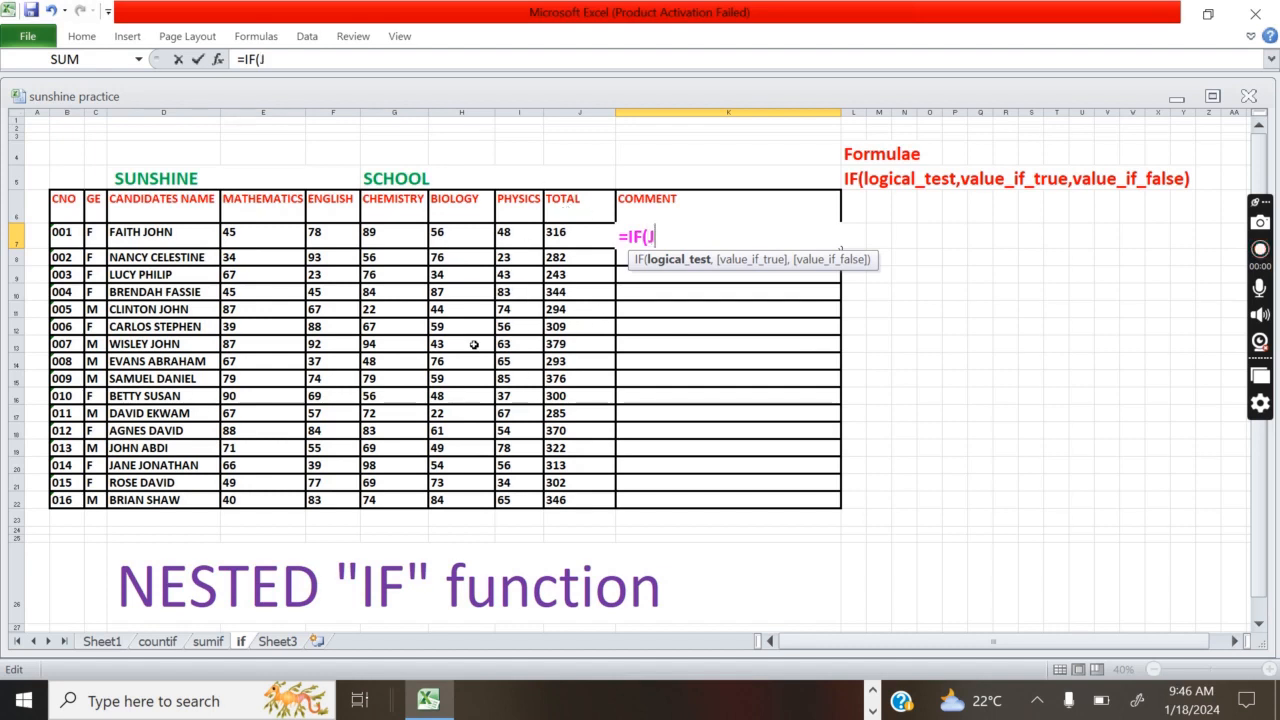
pyautogui.write('7')
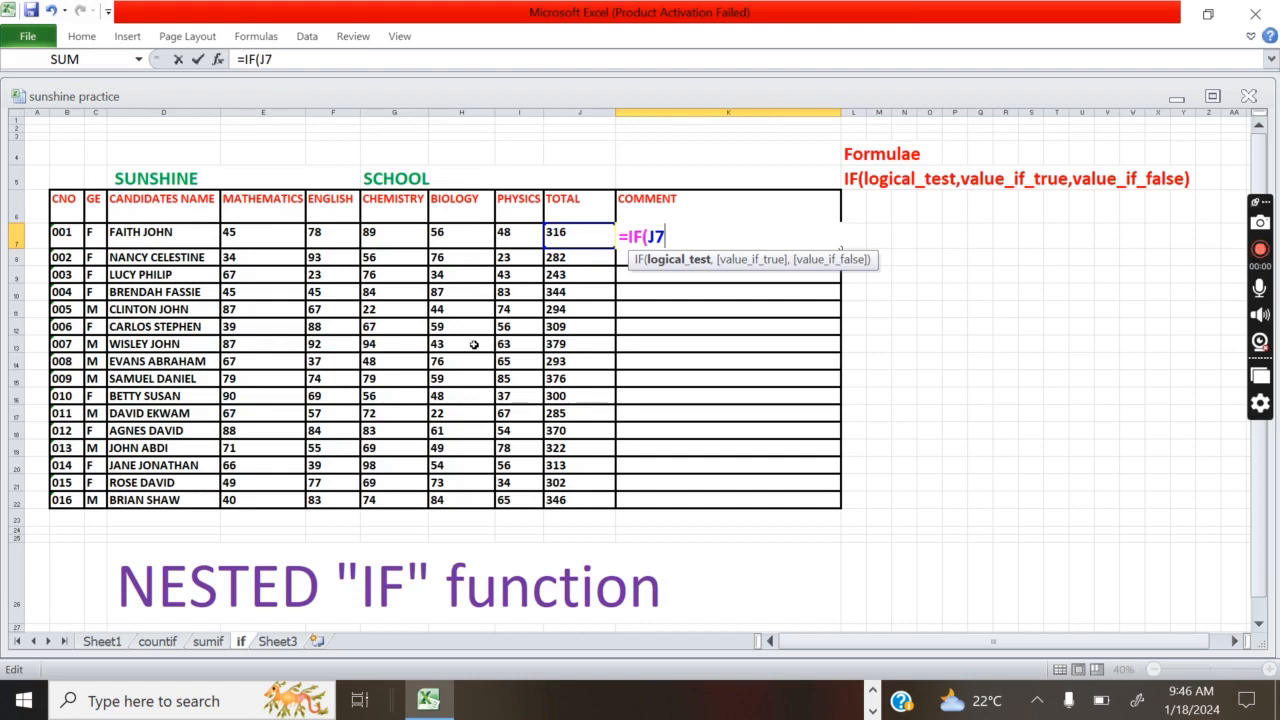
pyautogui.write('>30')
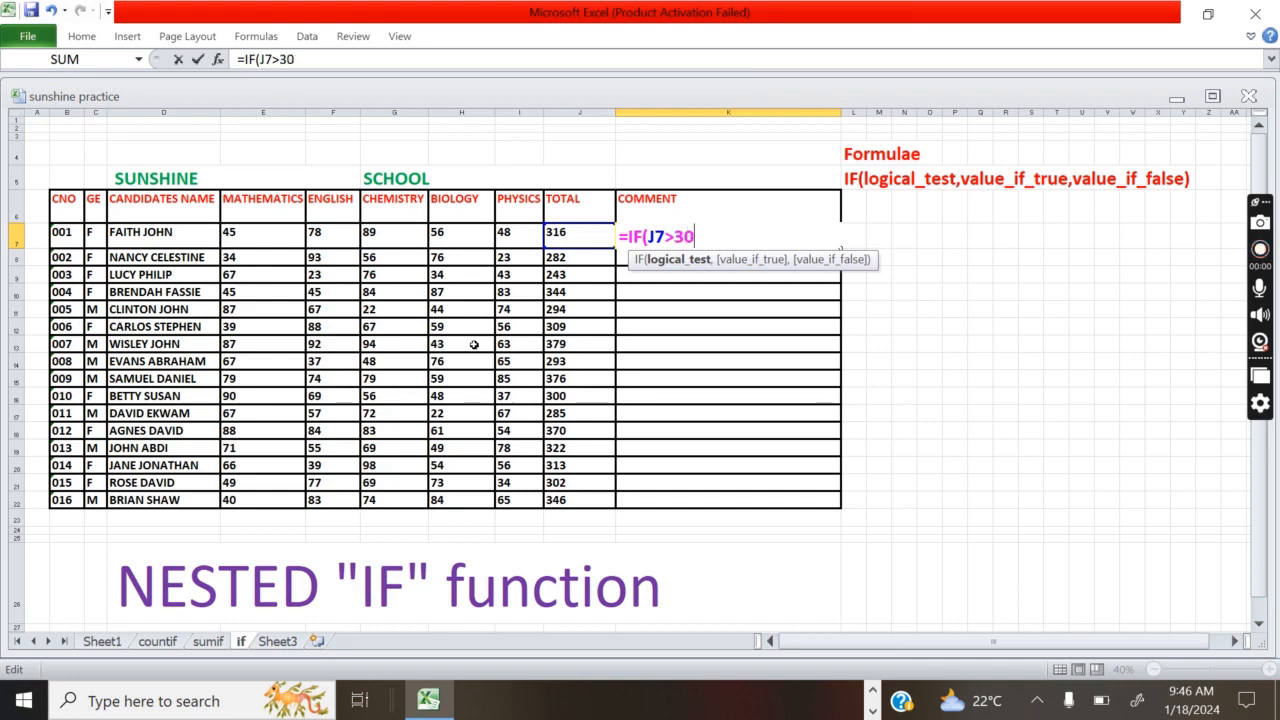
pyautogui.write('0,"')
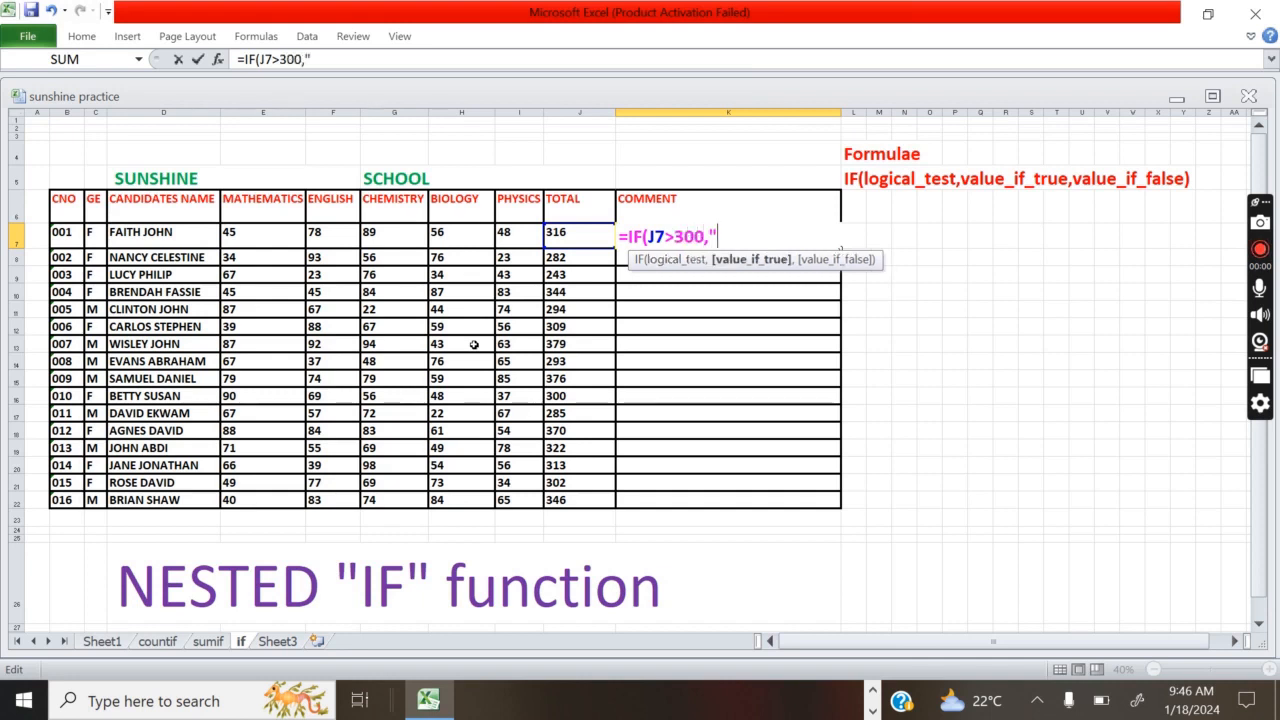
pyautogui.write('GOOD')
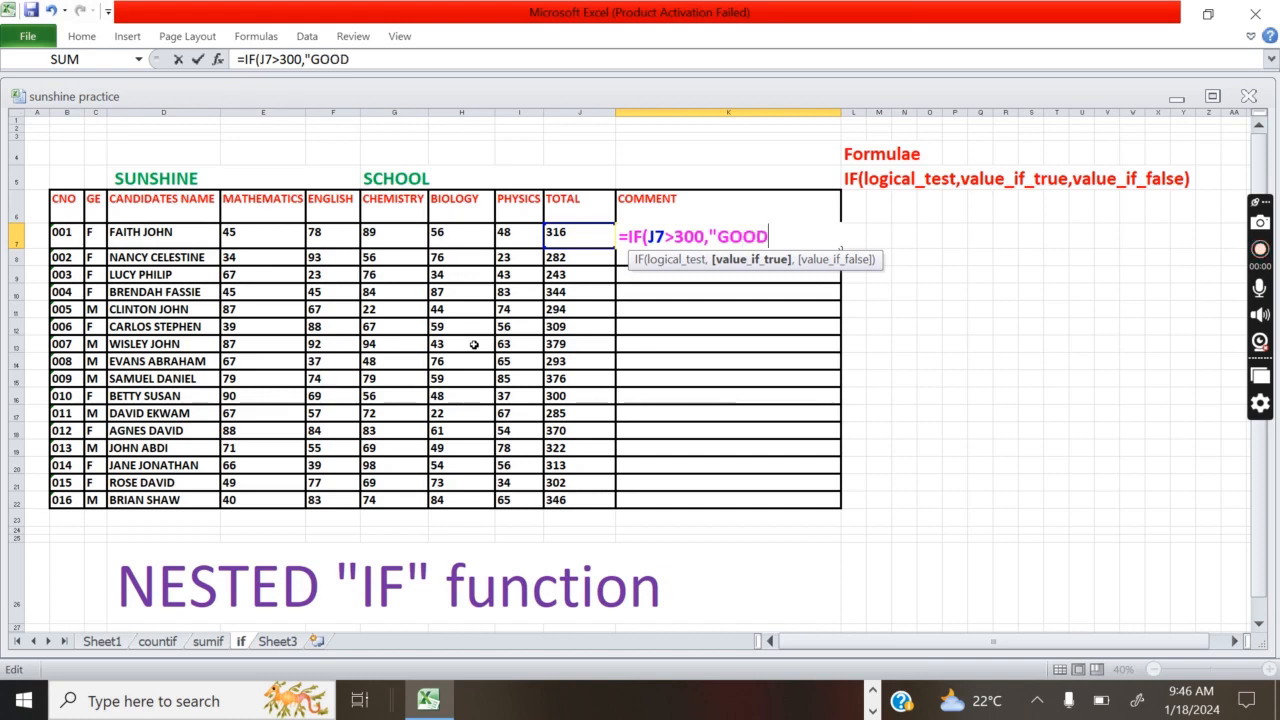
pyautogui.write('",')
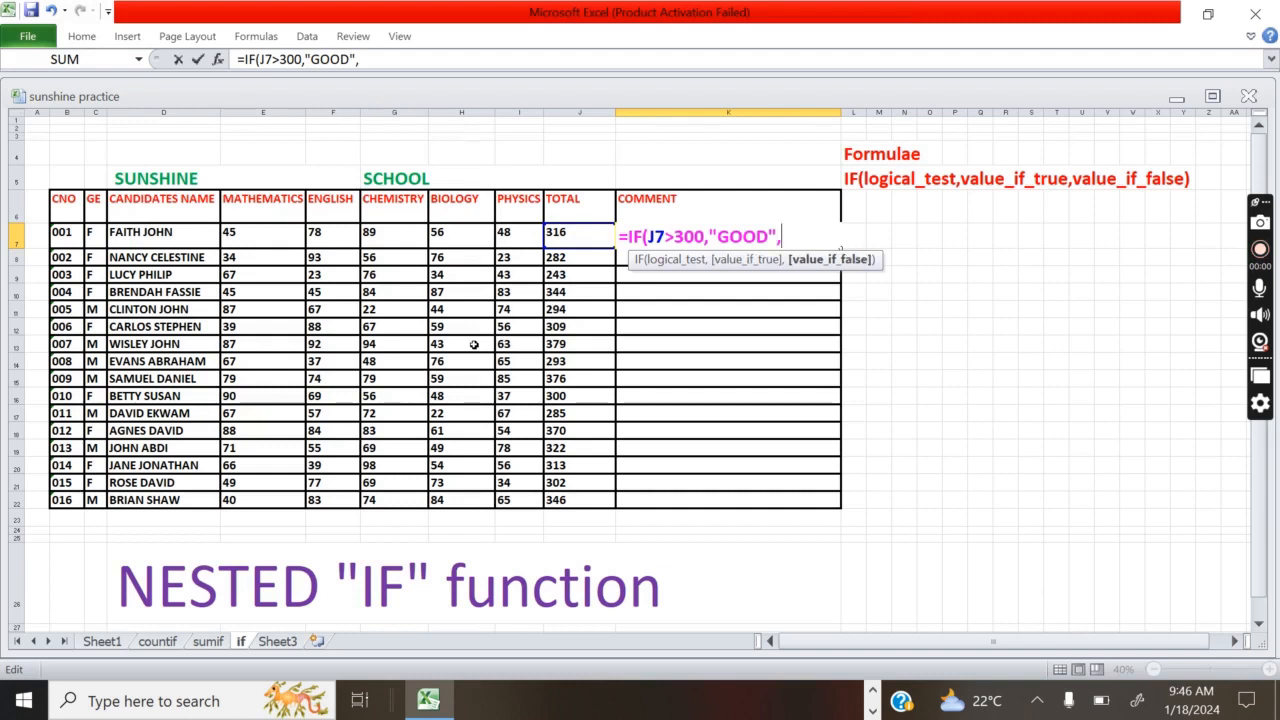
# Step: Complete the K7 formula with a nested IF(J7>250,"PASS","POOR") as the false value, and commit it
pyautogui.write('IF')
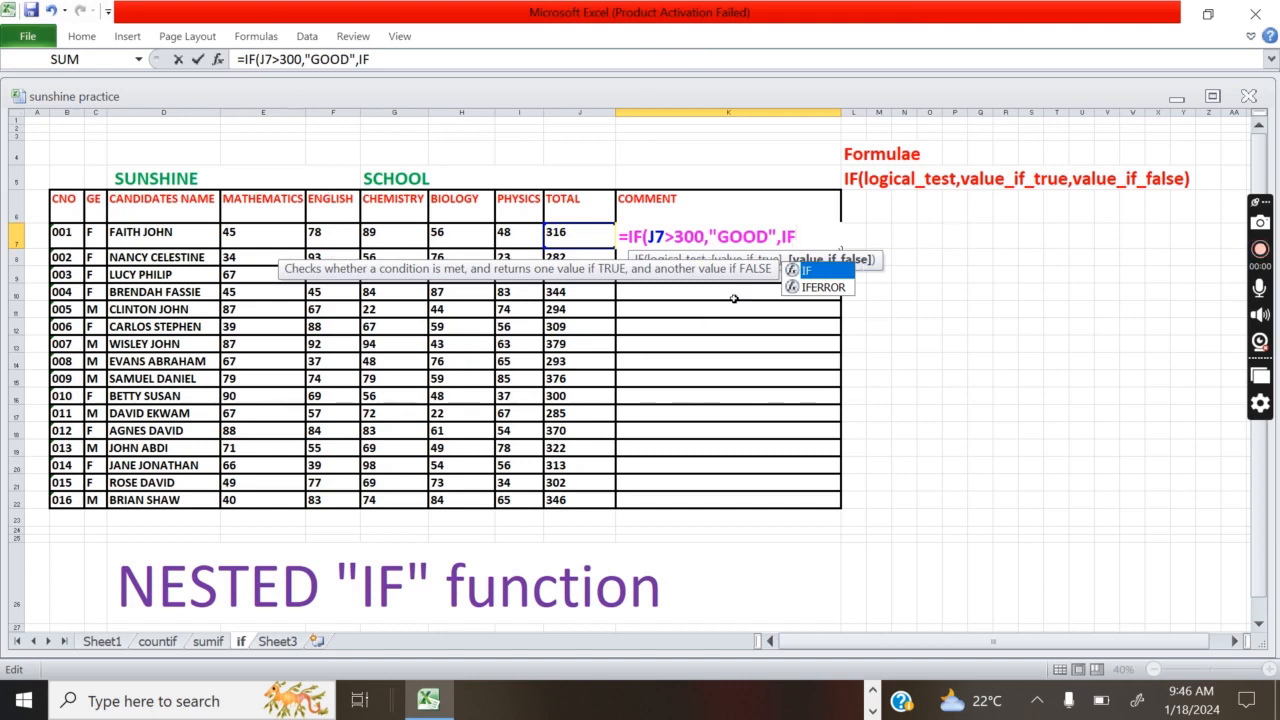
pyautogui.write('(')
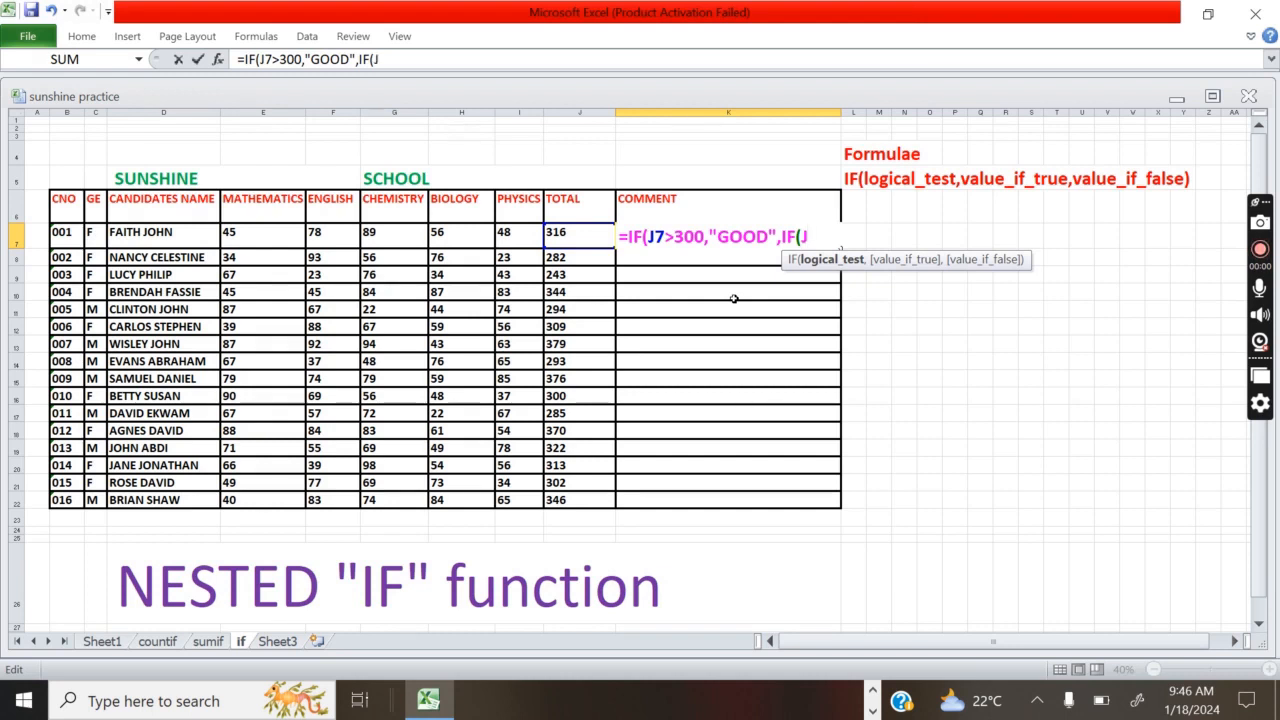
pyautogui.write('J7>250')
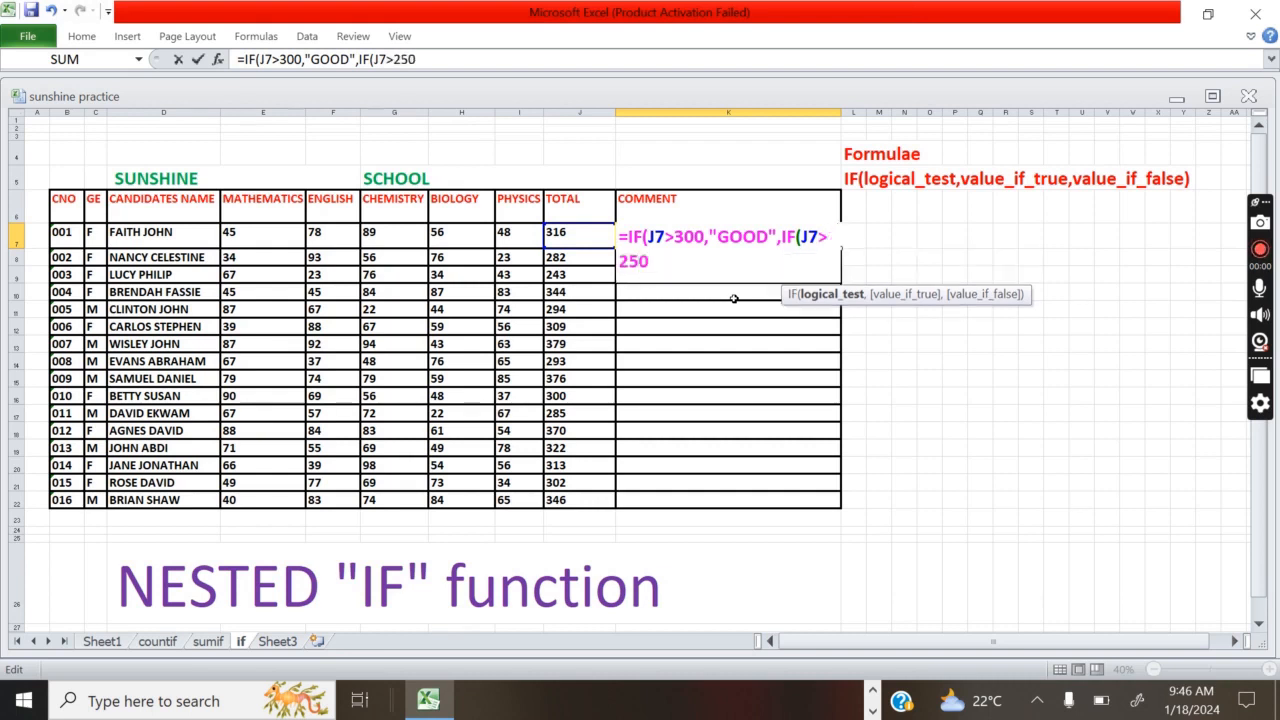
pyautogui.write(',"')
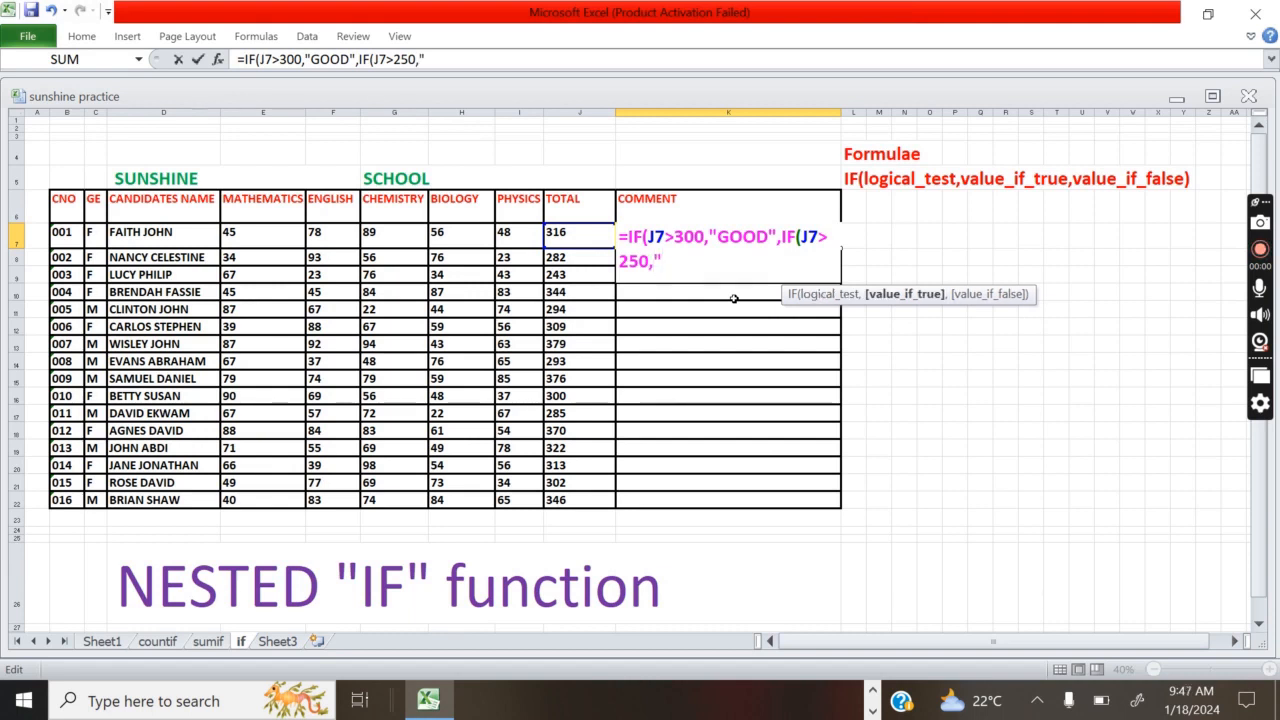
pyautogui.write('PASS')
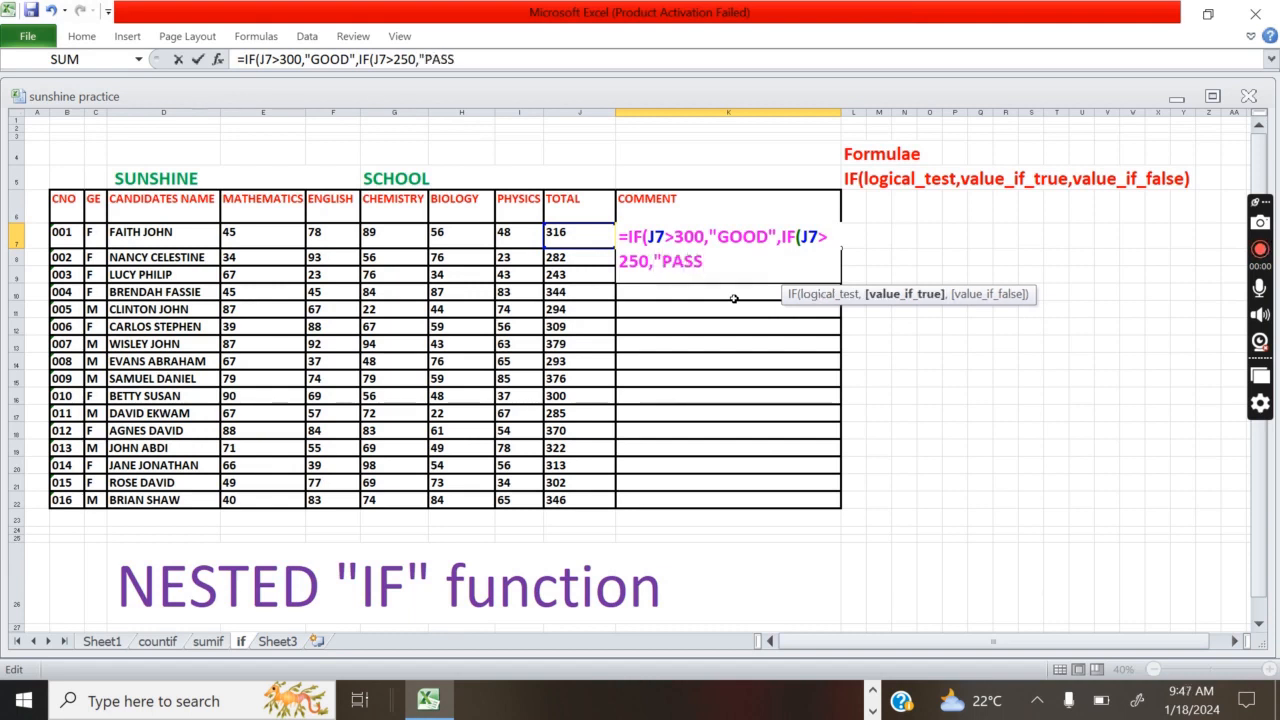
pyautogui.write('",')
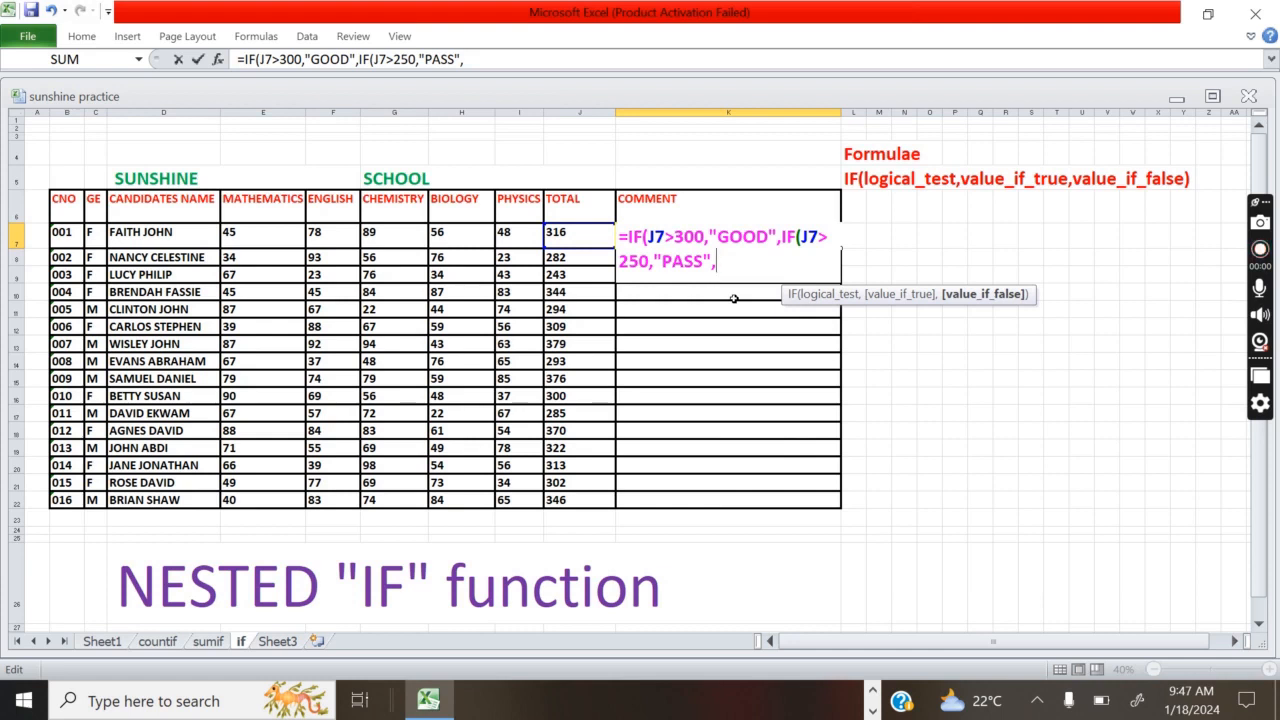
pyautogui.write('"POO')
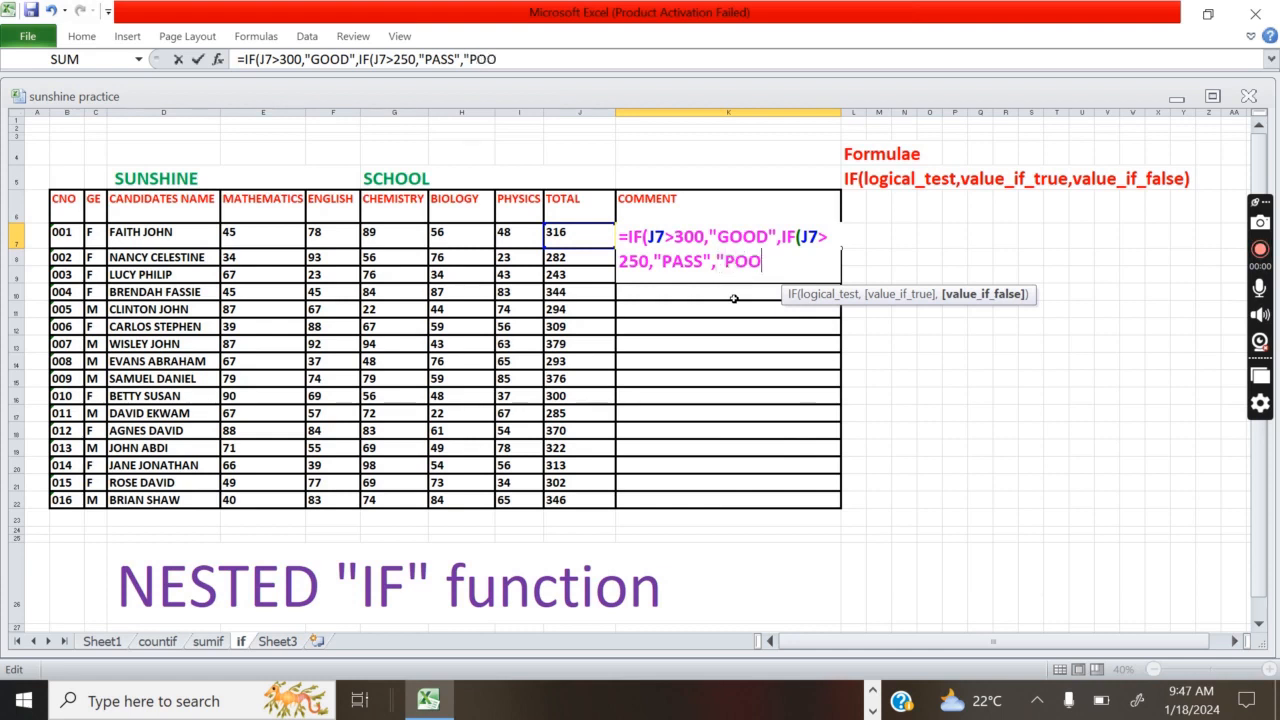
pyautogui.write('R"')
pyautogui.write(')')
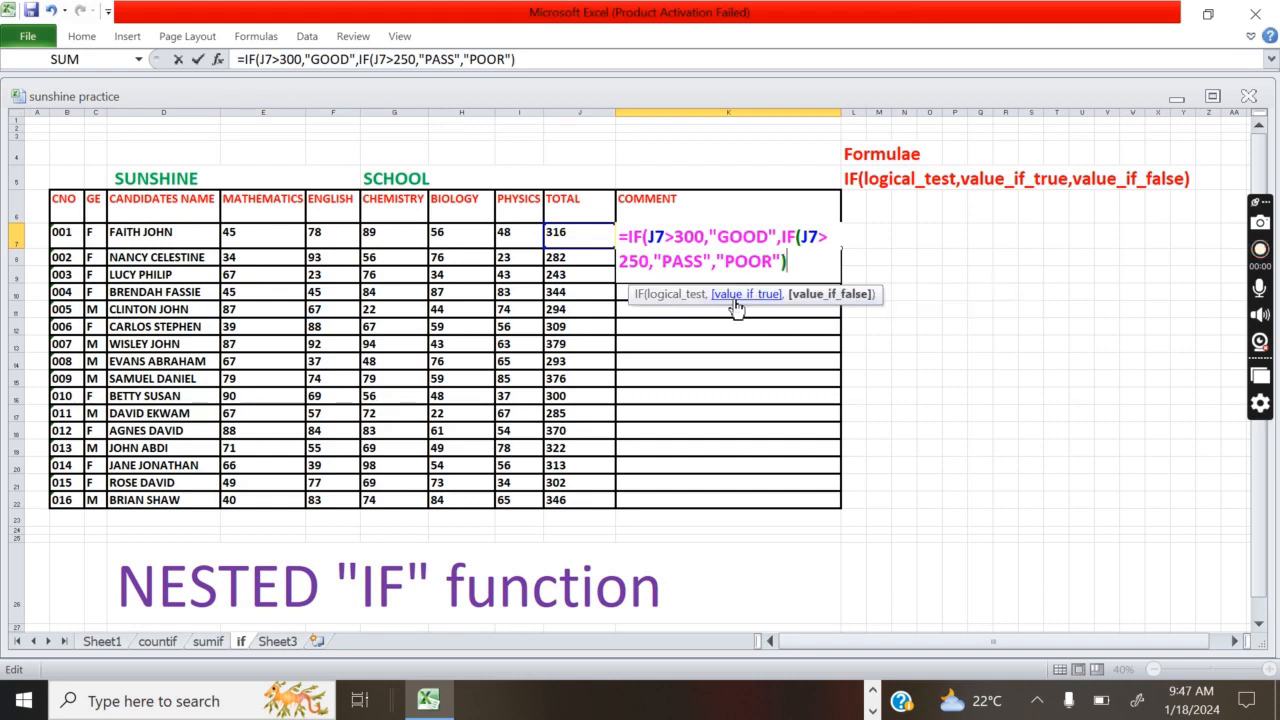
pyautogui.write(')')
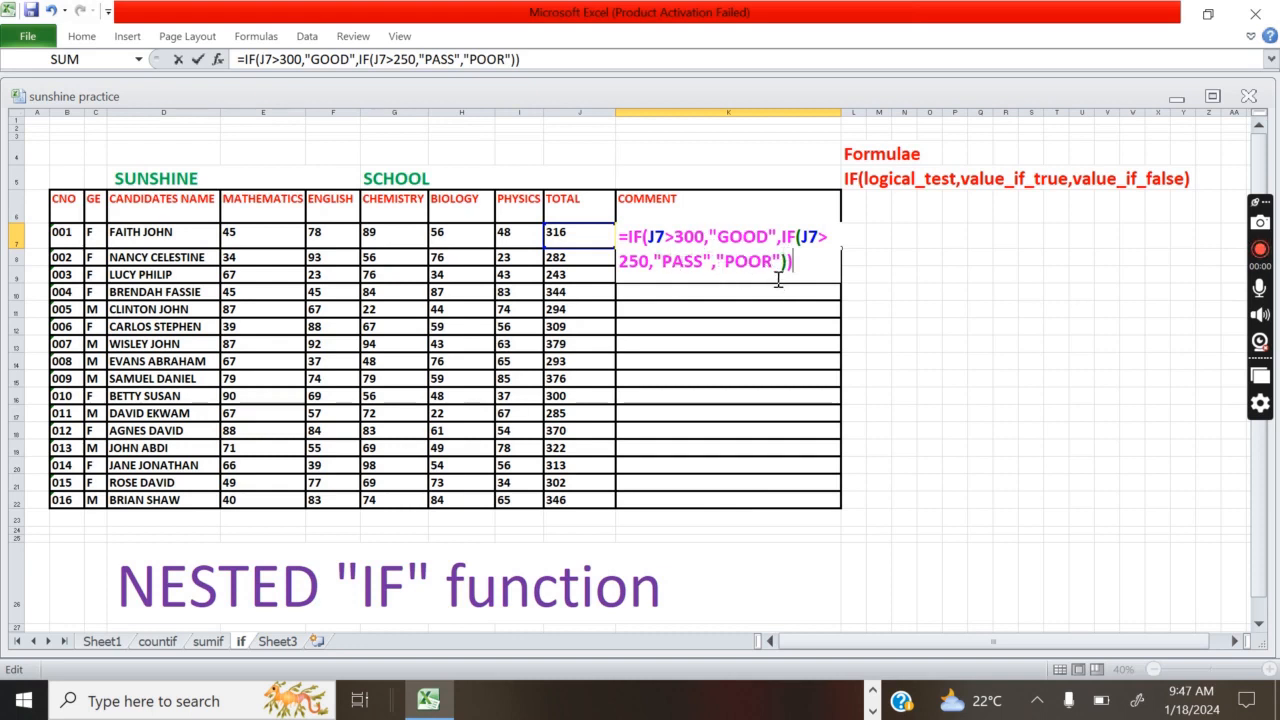
pyautogui.press('Return')
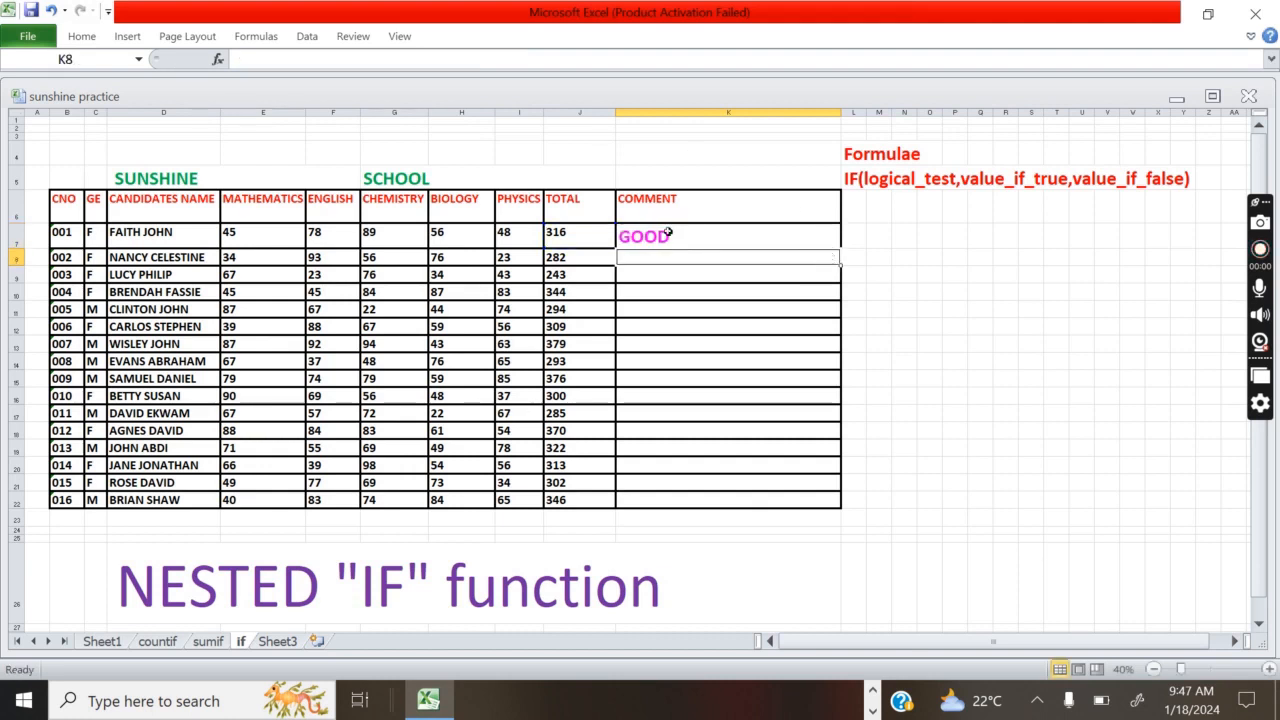
pyautogui.click(828, 230)
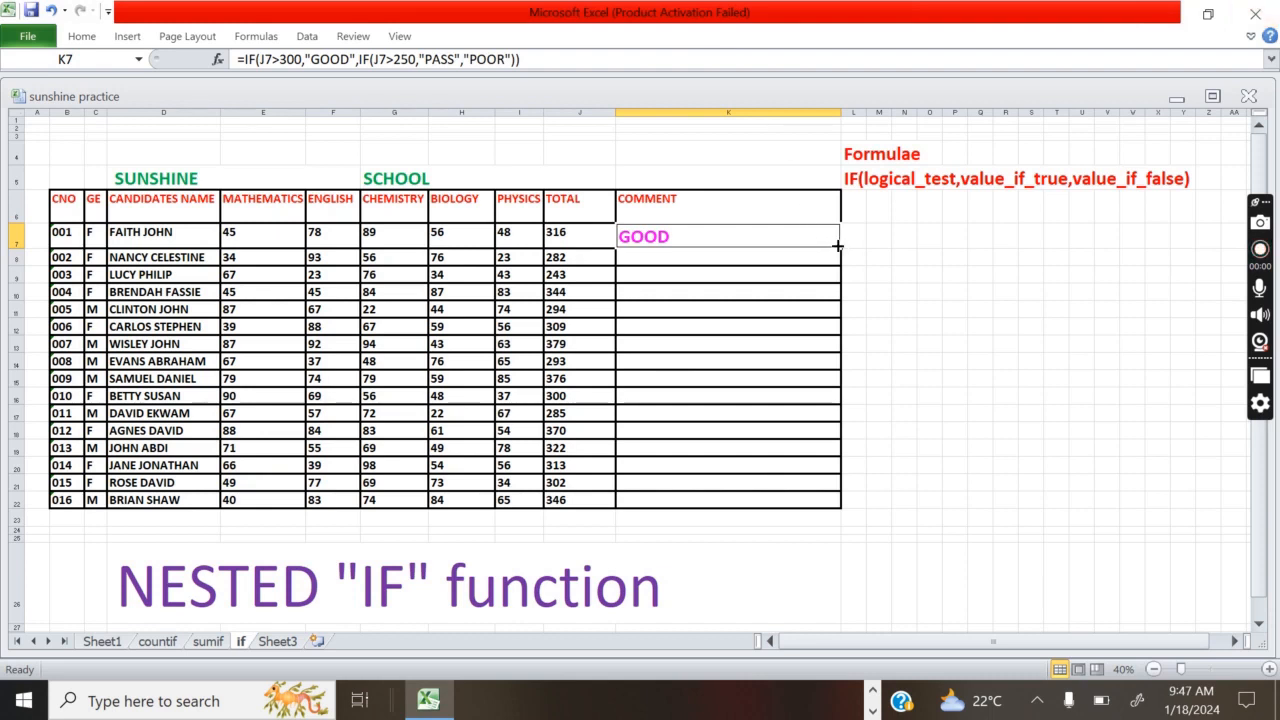
# Step: Start an IF formula in cell K8 with the logical test J8>250
pyautogui.click(680, 259)
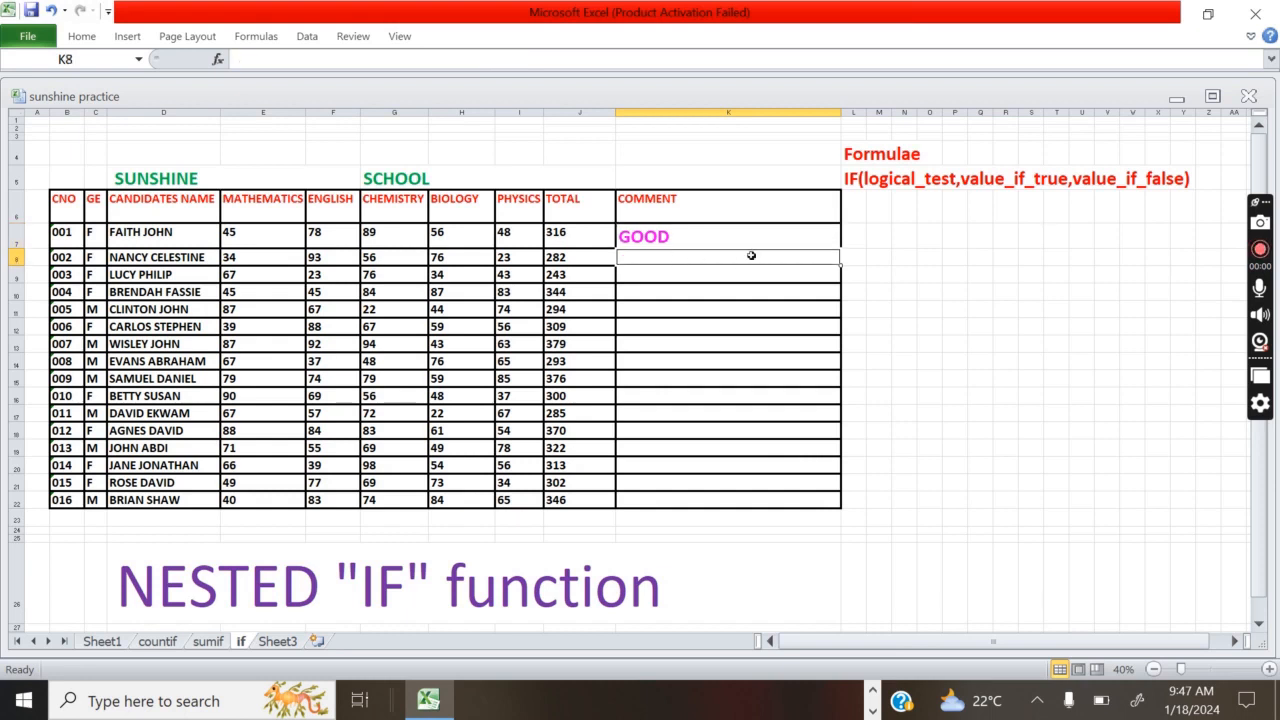
pyautogui.write('=')
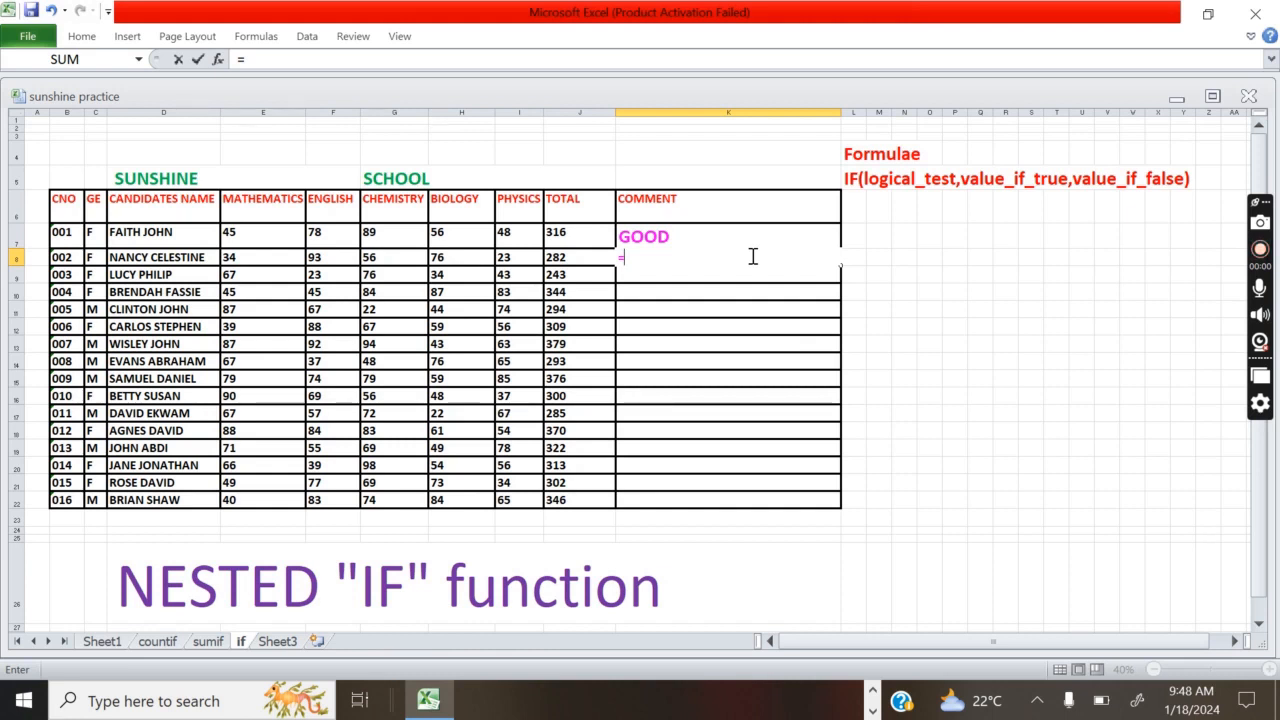
pyautogui.write('IF')
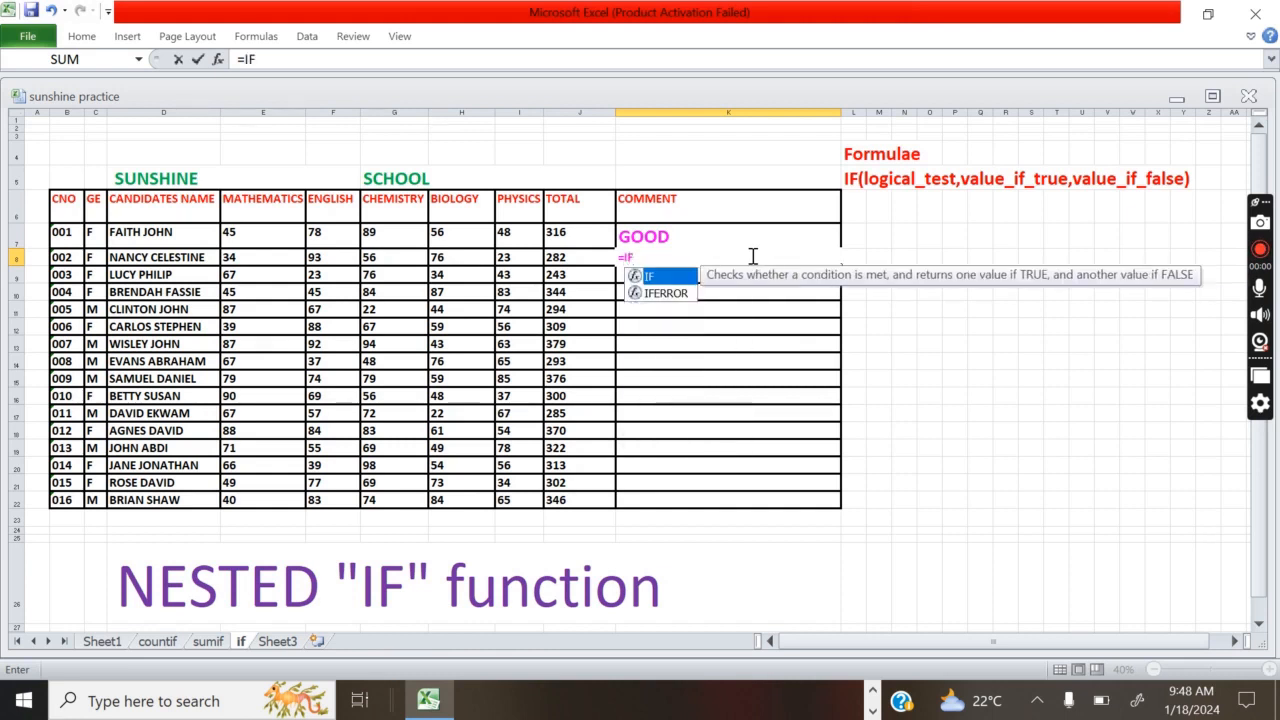
pyautogui.write('(')
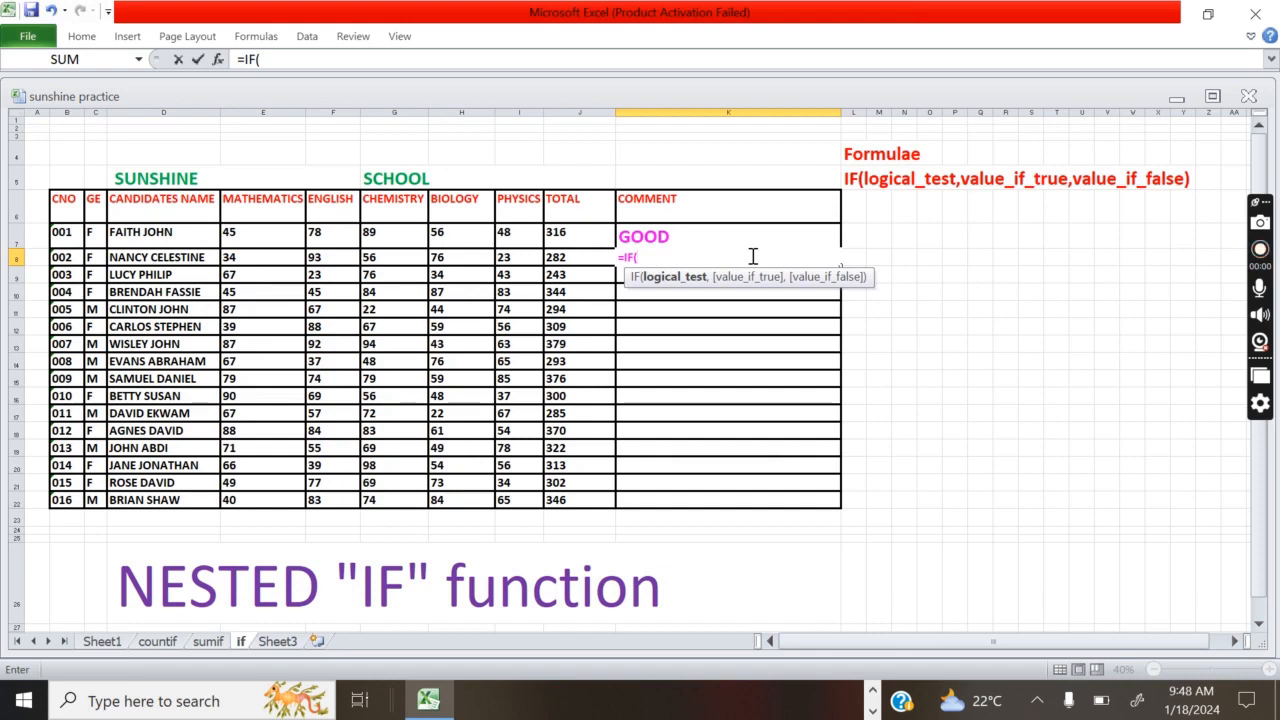
pyautogui.write('J8>250')
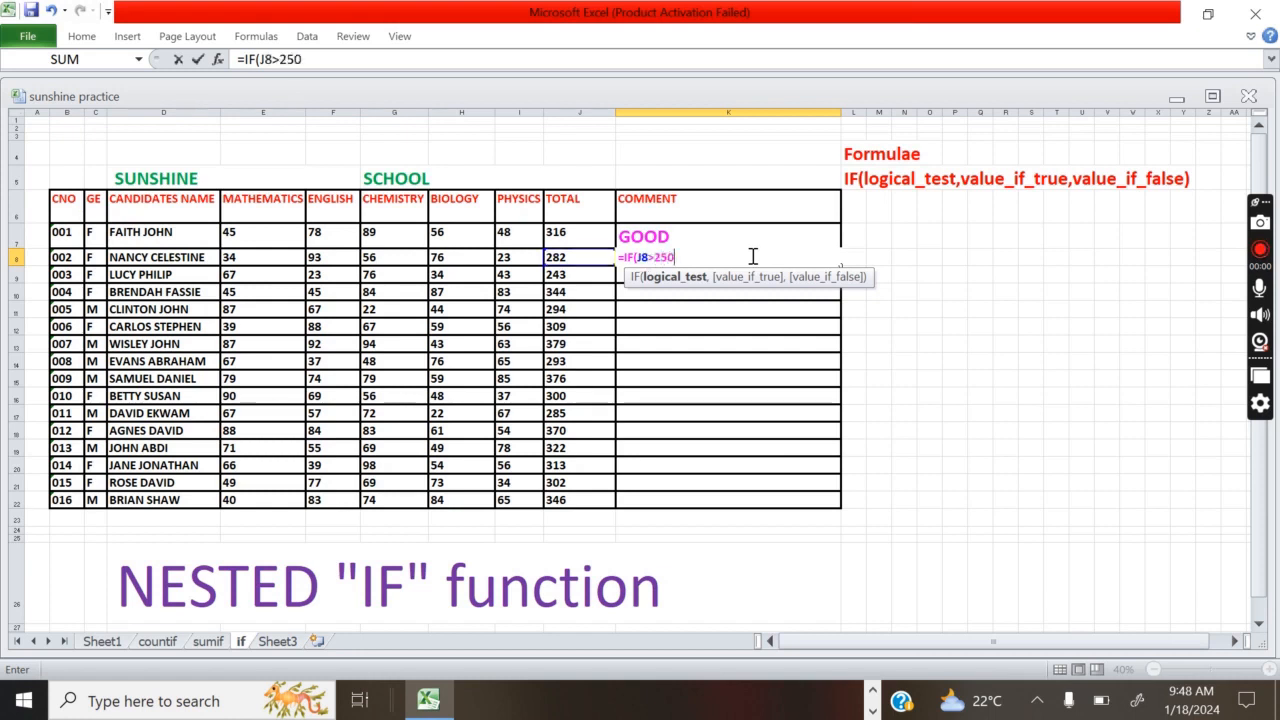
pyautogui.write(',"')
pyautogui.press('BackSpace')
pyautogui.write(',"')
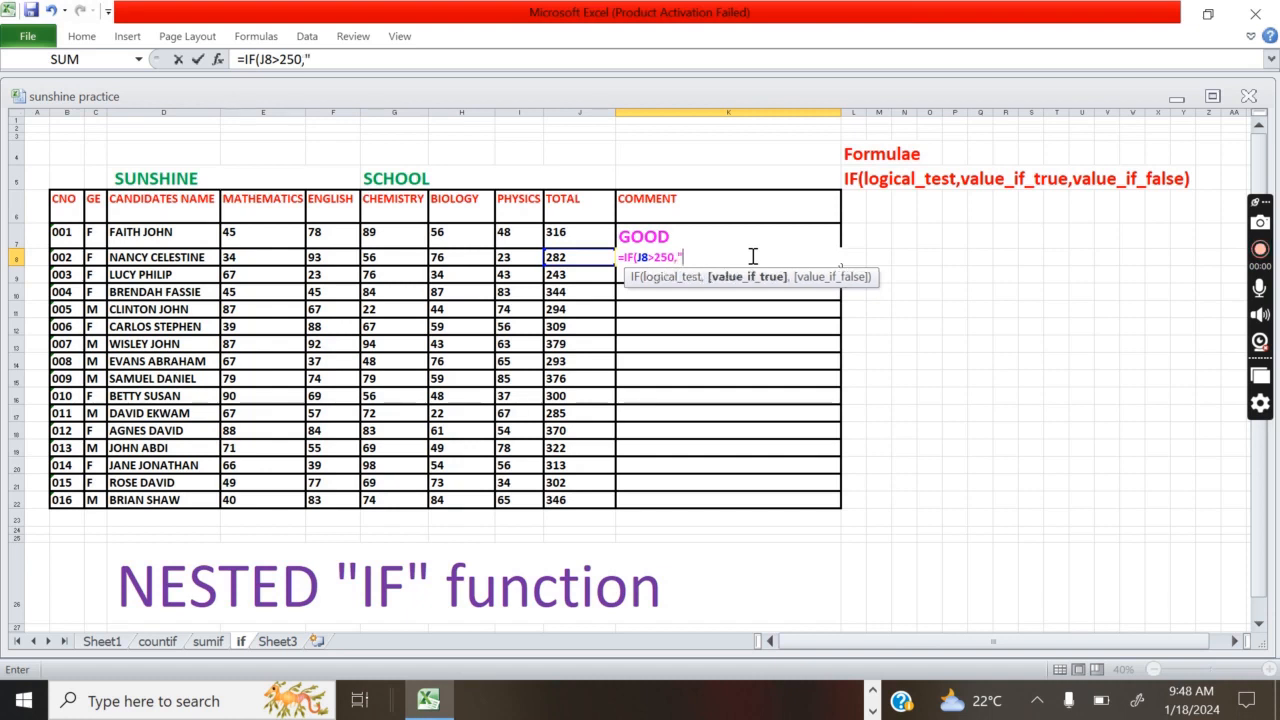
pyautogui.write('P')
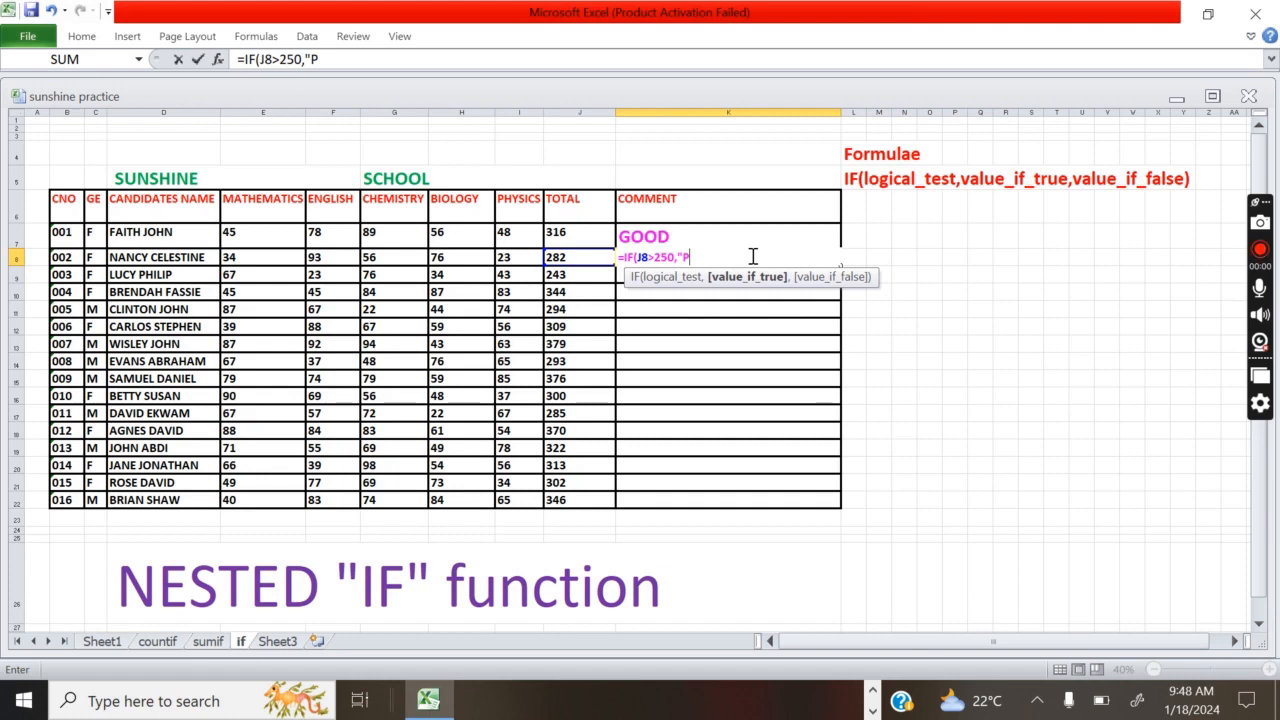
pyautogui.press('BackSpace')
pyautogui.press('BackSpace')
pyautogui.press('BackSpace')
# Step: Change the K8 logical test to J8>300 and enter "GOOD" as its value if true
pyautogui.press('BackSpace')
pyautogui.press('BackSpace')
pyautogui.press('BackSpace')
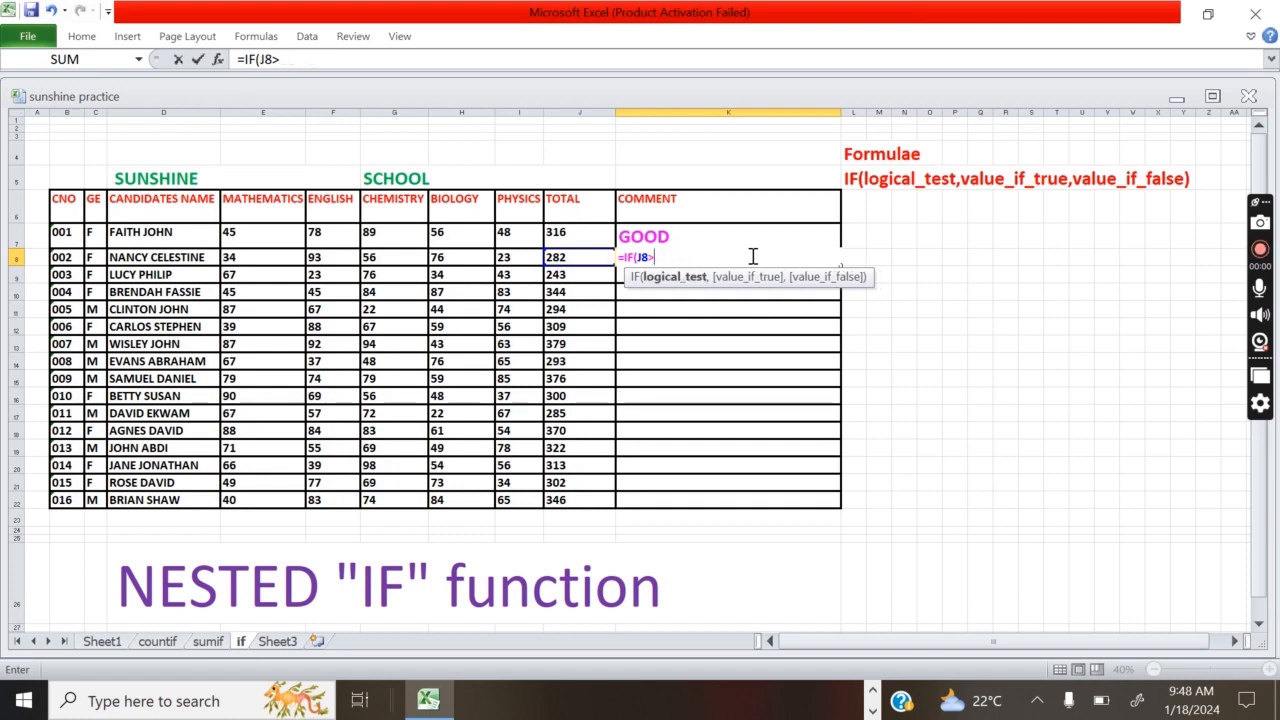
pyautogui.write('300')
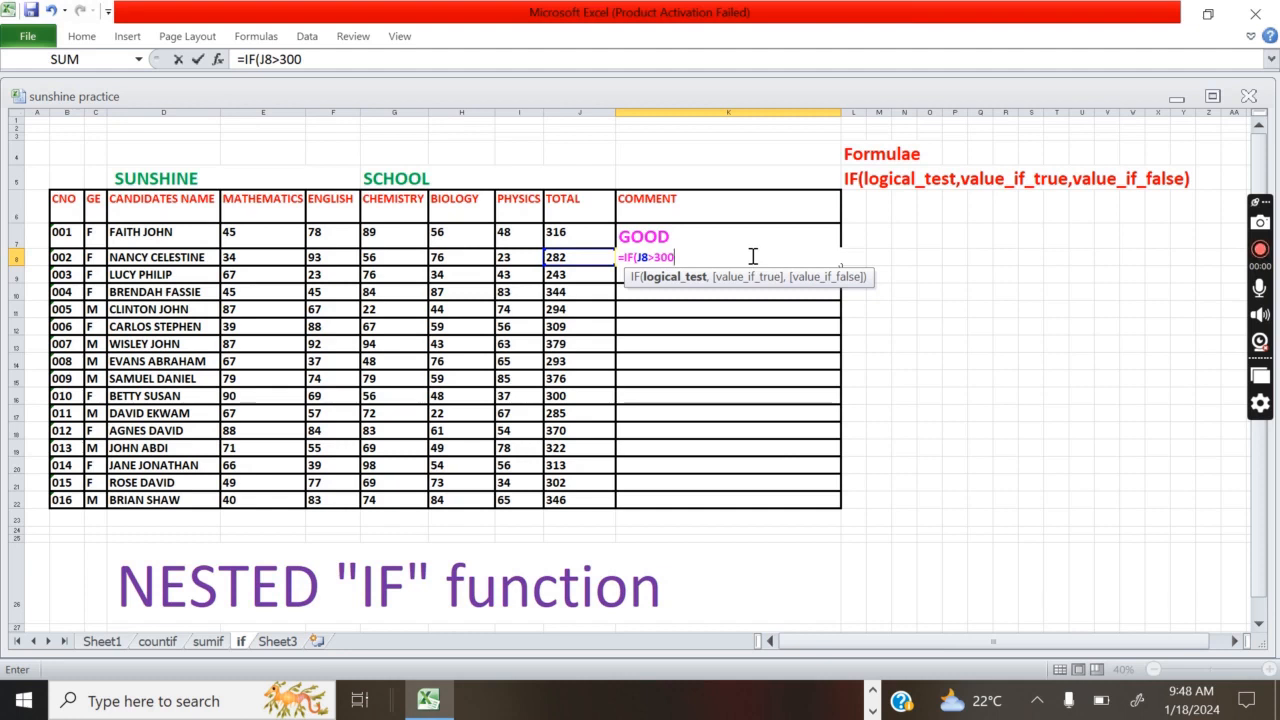
pyautogui.write(',"')
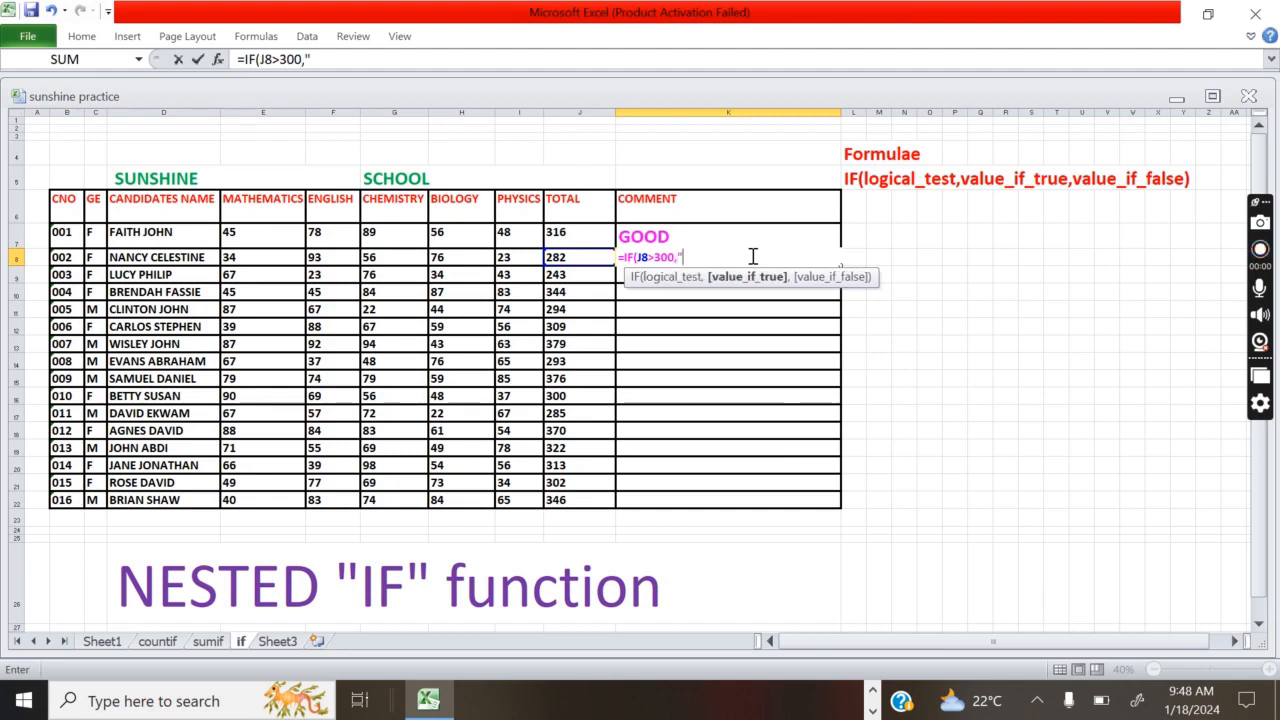
pyautogui.write('GOOD')
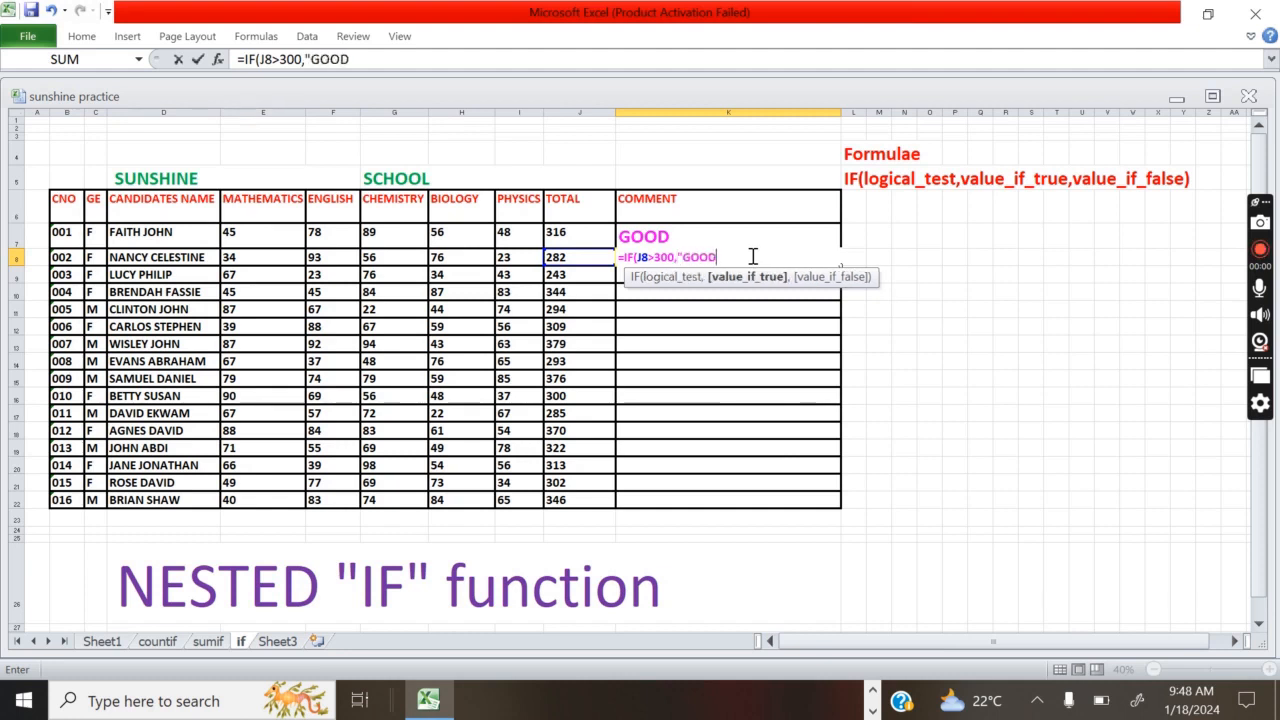
# Step: Complete the K8 formula with a nested IF(J8>250,"PASS","FAIL") as the false value, and commit it
pyautogui.write('",IF')
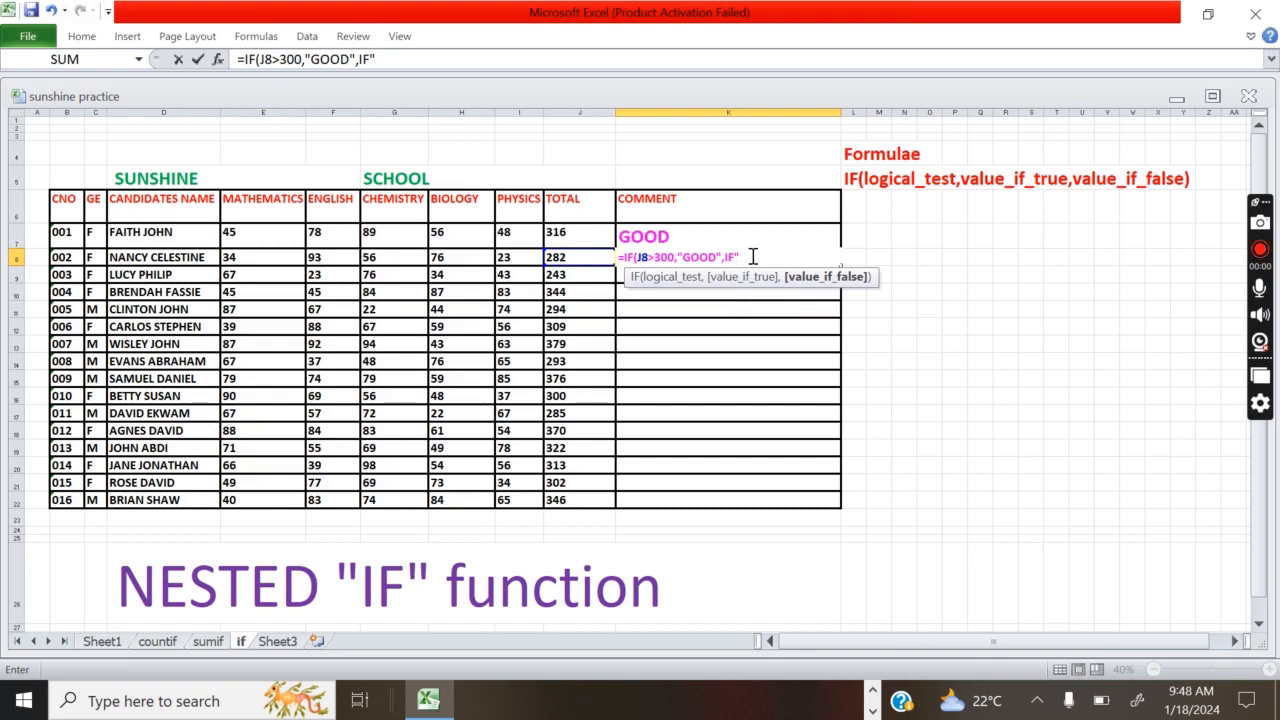
pyautogui.write('(')
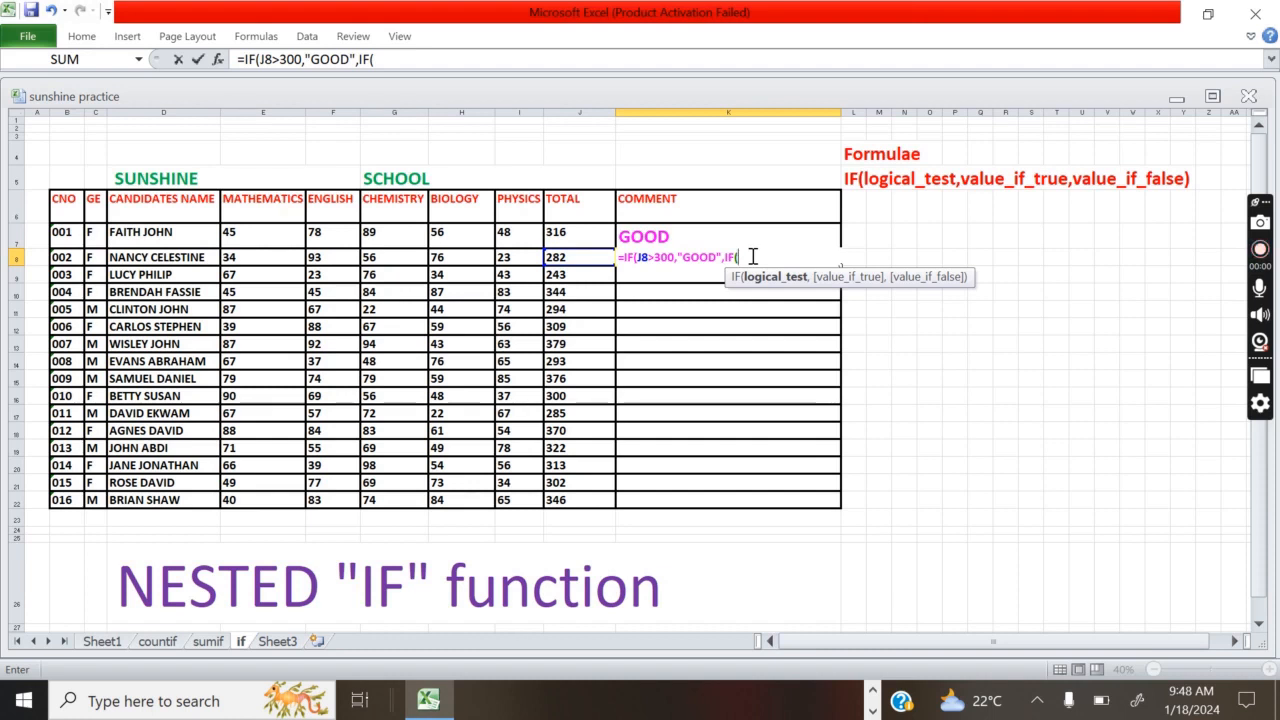
pyautogui.write('J8>25-')
pyautogui.press('BackSpace')
pyautogui.write('0')
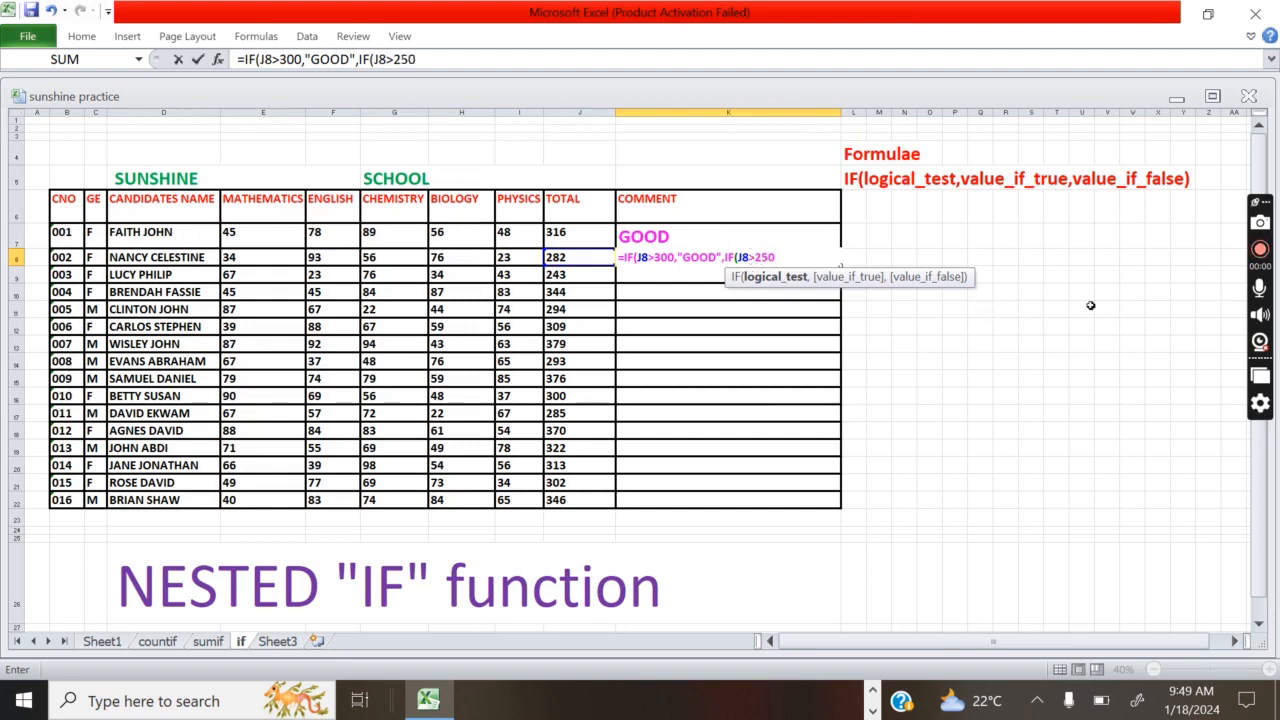
pyautogui.write(',"')
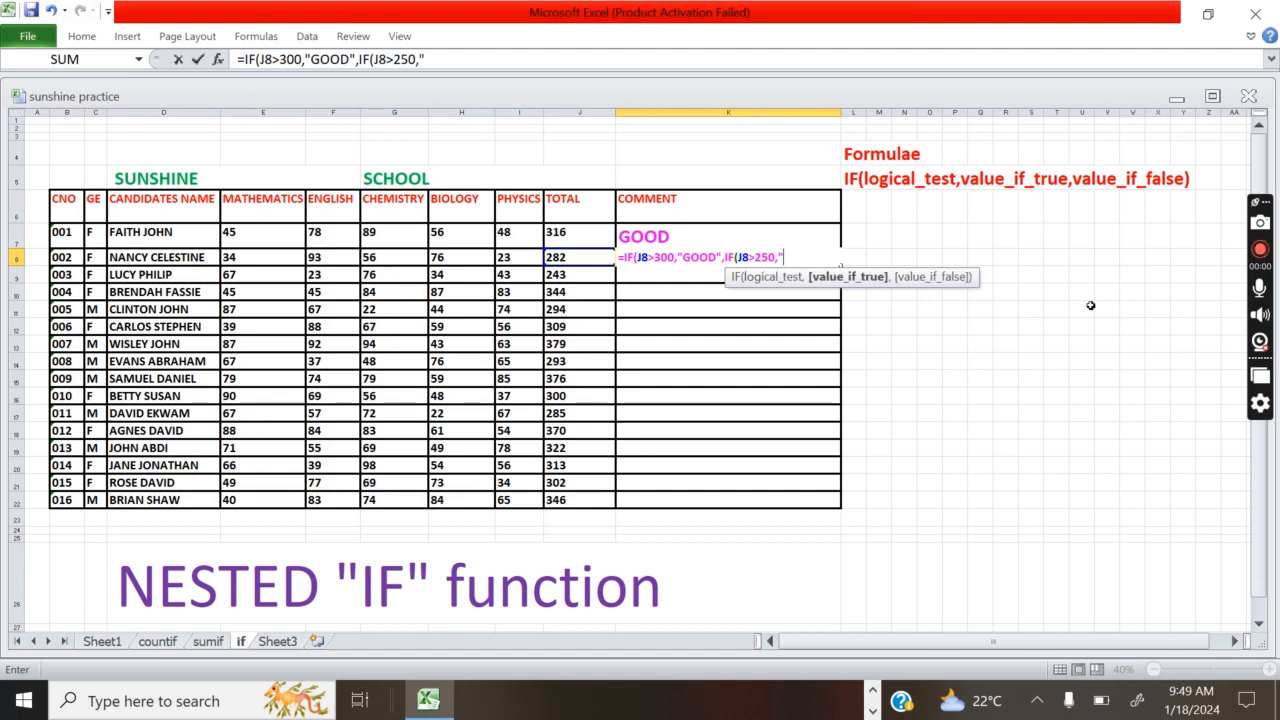
pyautogui.write('PASS","')
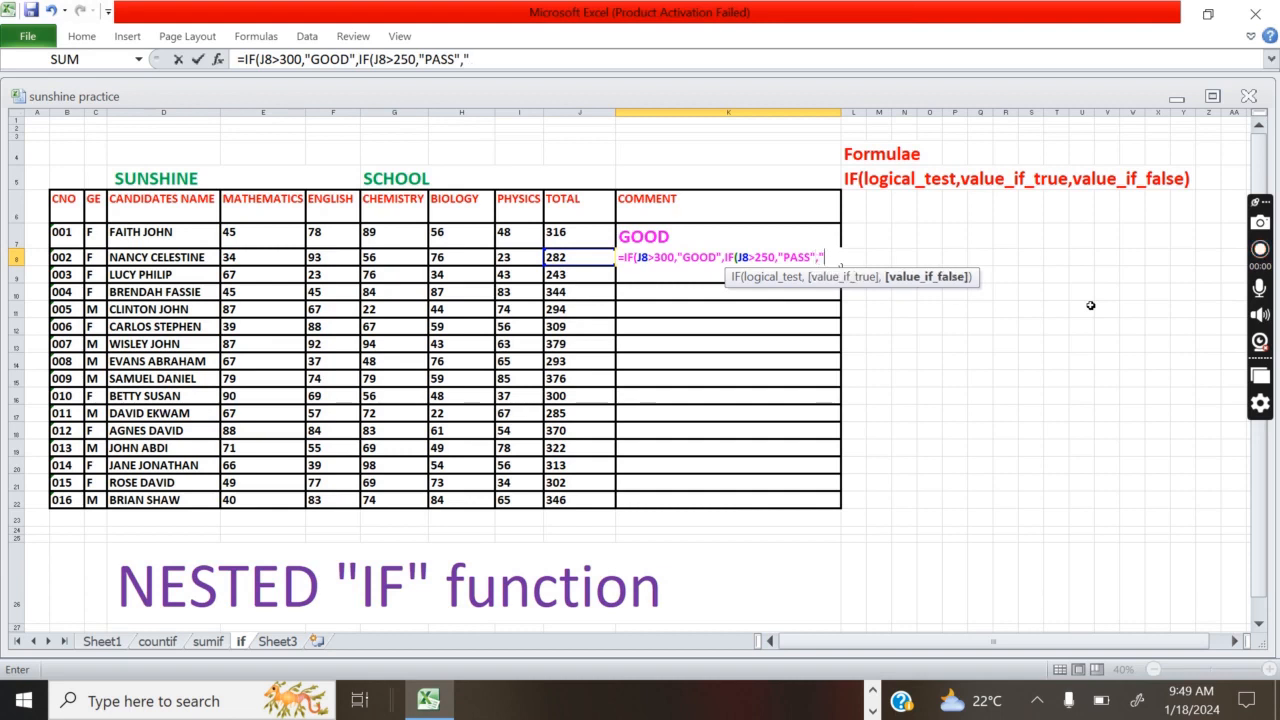
pyautogui.write('FAIL"')
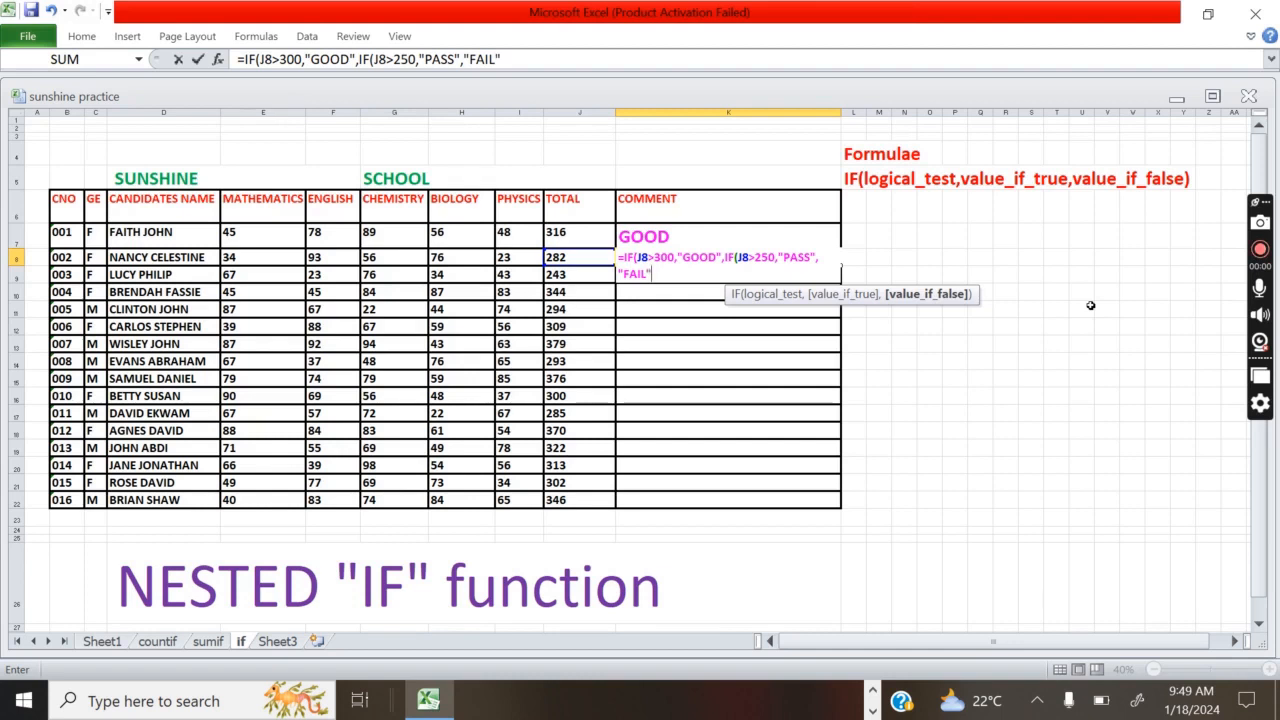
pyautogui.write('))')
pyautogui.press('Return')
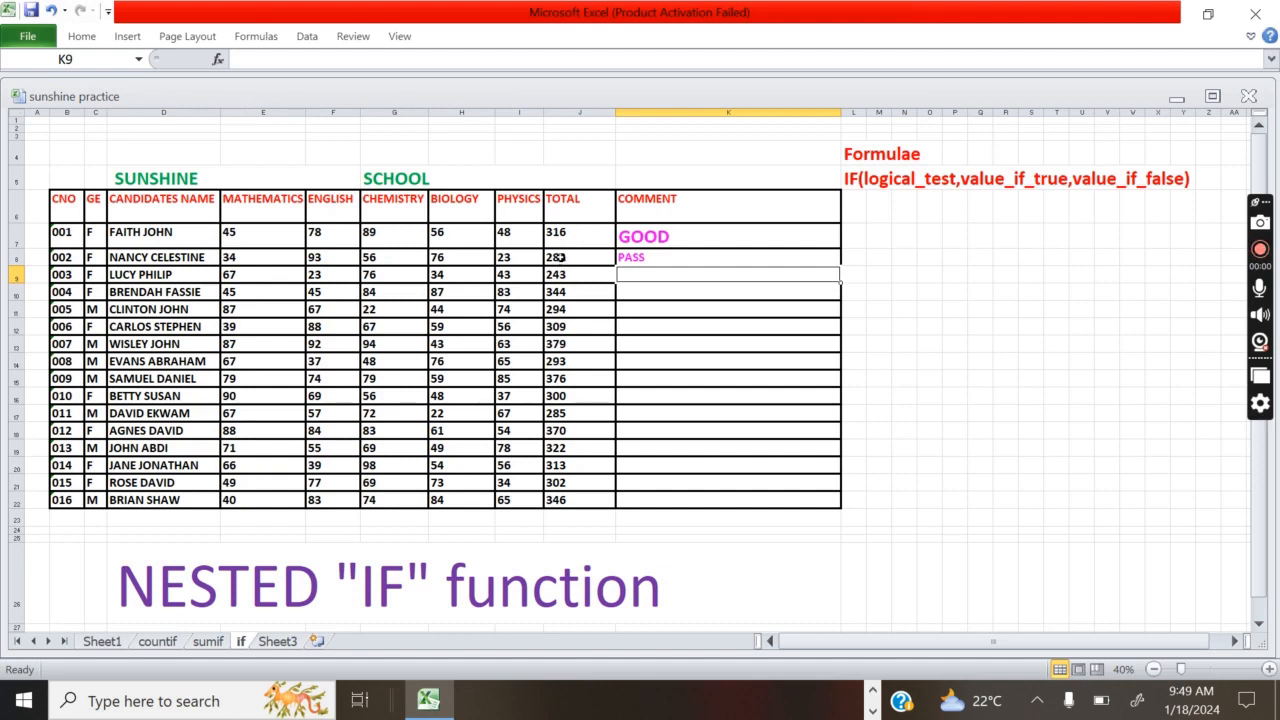
# Step: Fill the nested IF formula from K7 down the COMMENT column to K22
pyautogui.click(759, 236)
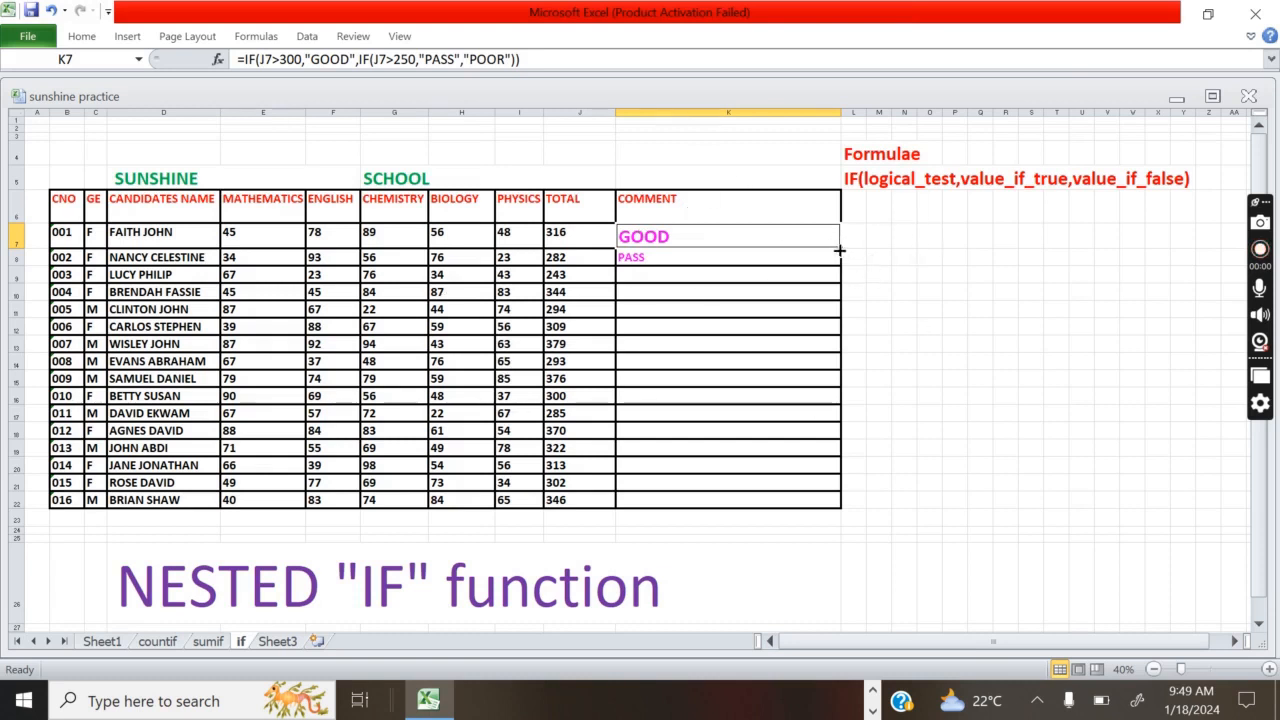
pyautogui.moveTo(842, 247); pyautogui.dragTo(838, 493)
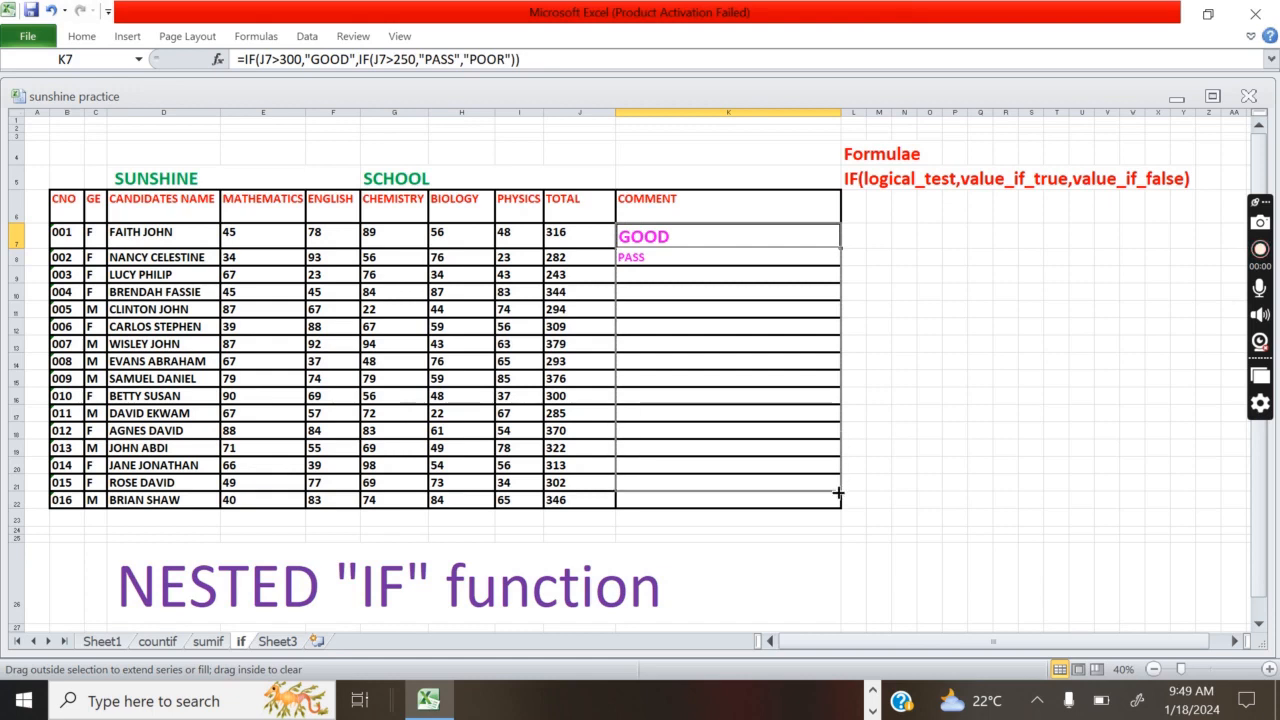
pyautogui.moveTo(838, 493); pyautogui.dragTo(838, 495)
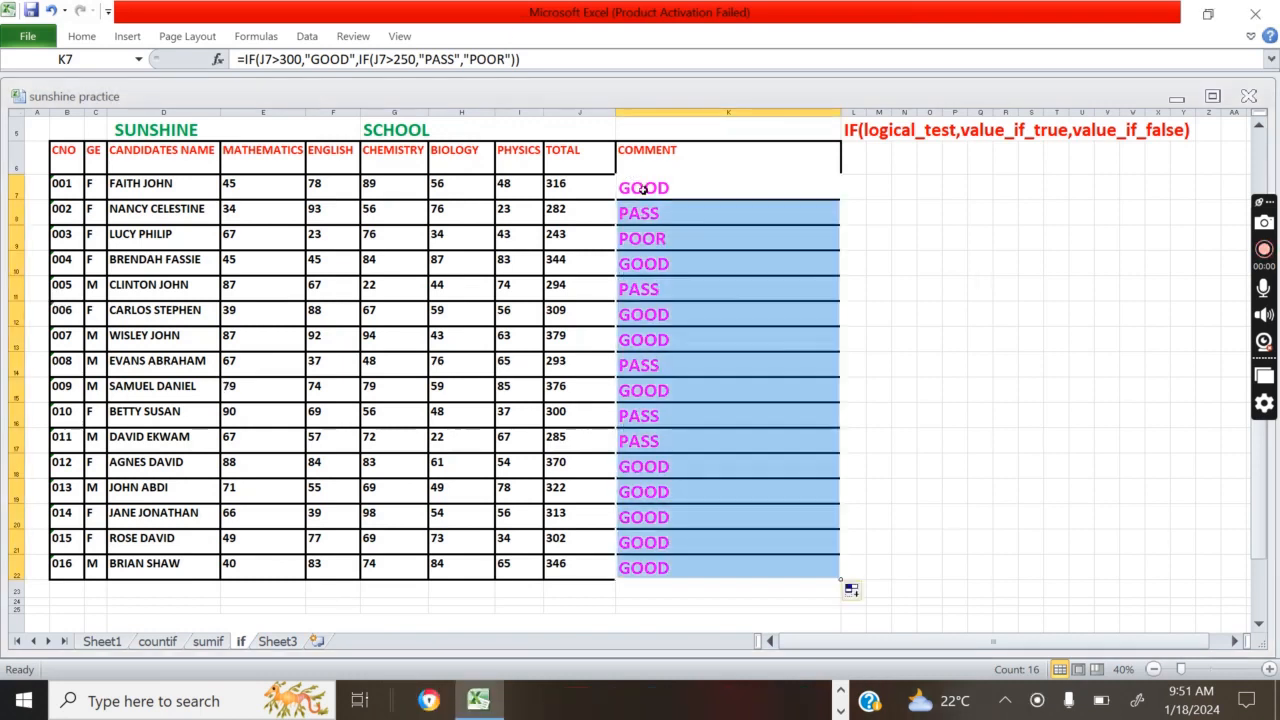
# Step: Clear the contents of comment cells K8 to K22, keeping only the formula in K7
pyautogui.press('F2')
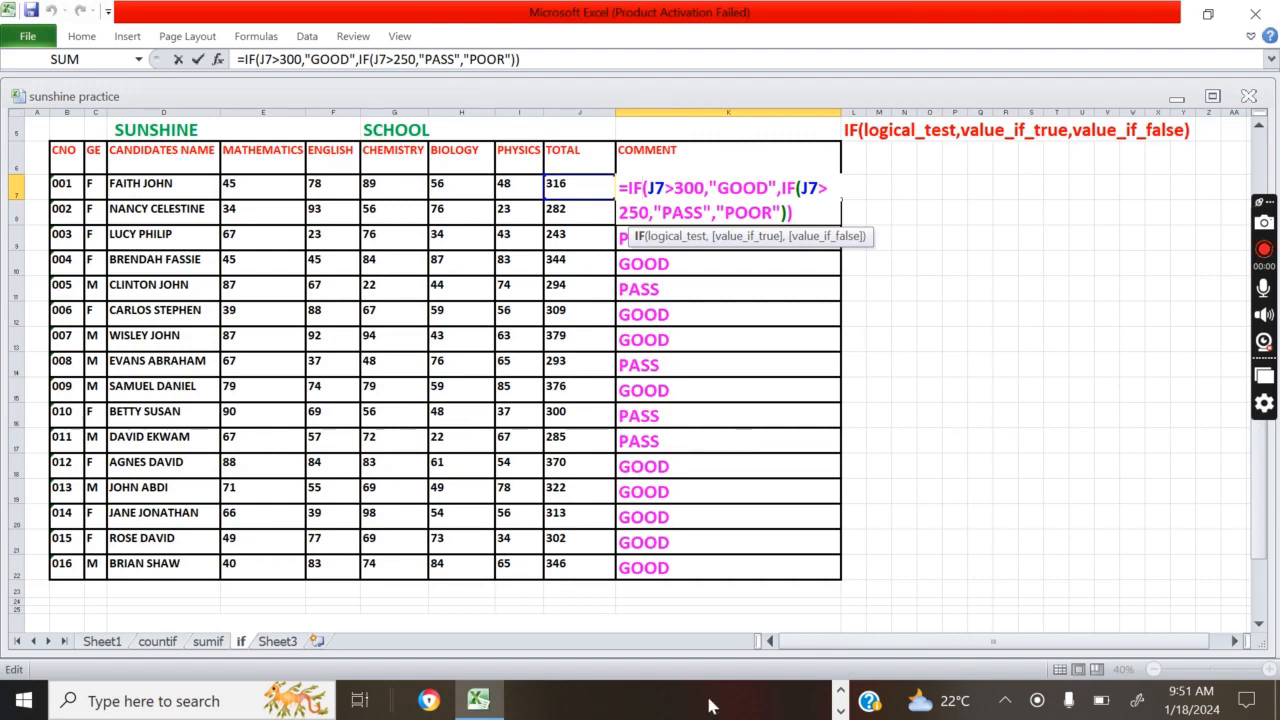
pyautogui.click(704, 568)
pyautogui.moveTo(704, 568); pyautogui.dragTo(706, 212)
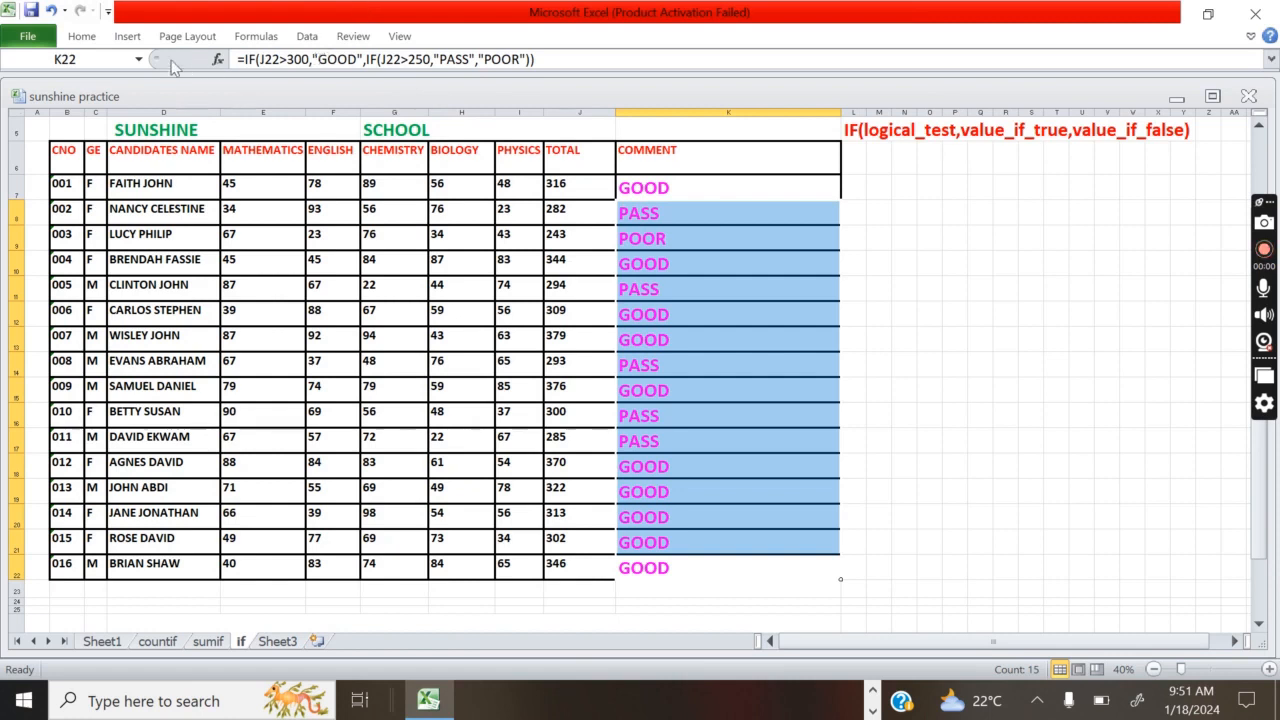
pyautogui.rightClick(696, 321)
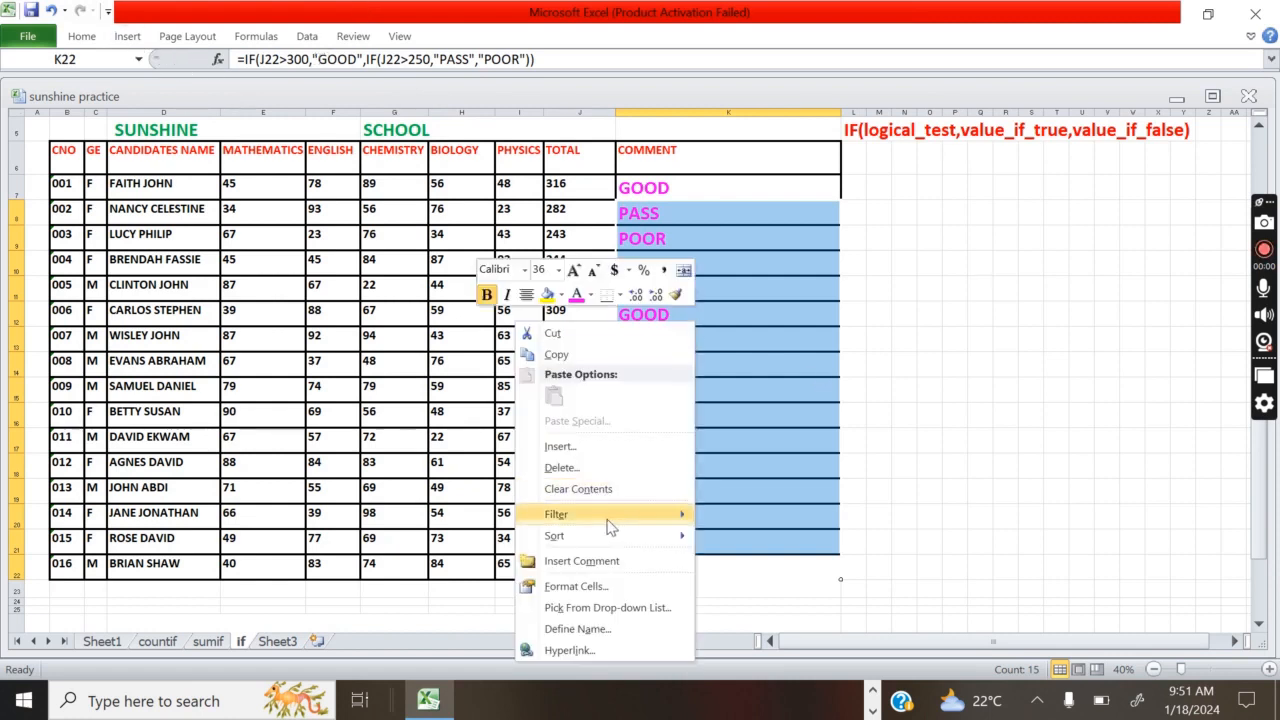
pyautogui.click(600, 488)
pyautogui.click(1056, 339)
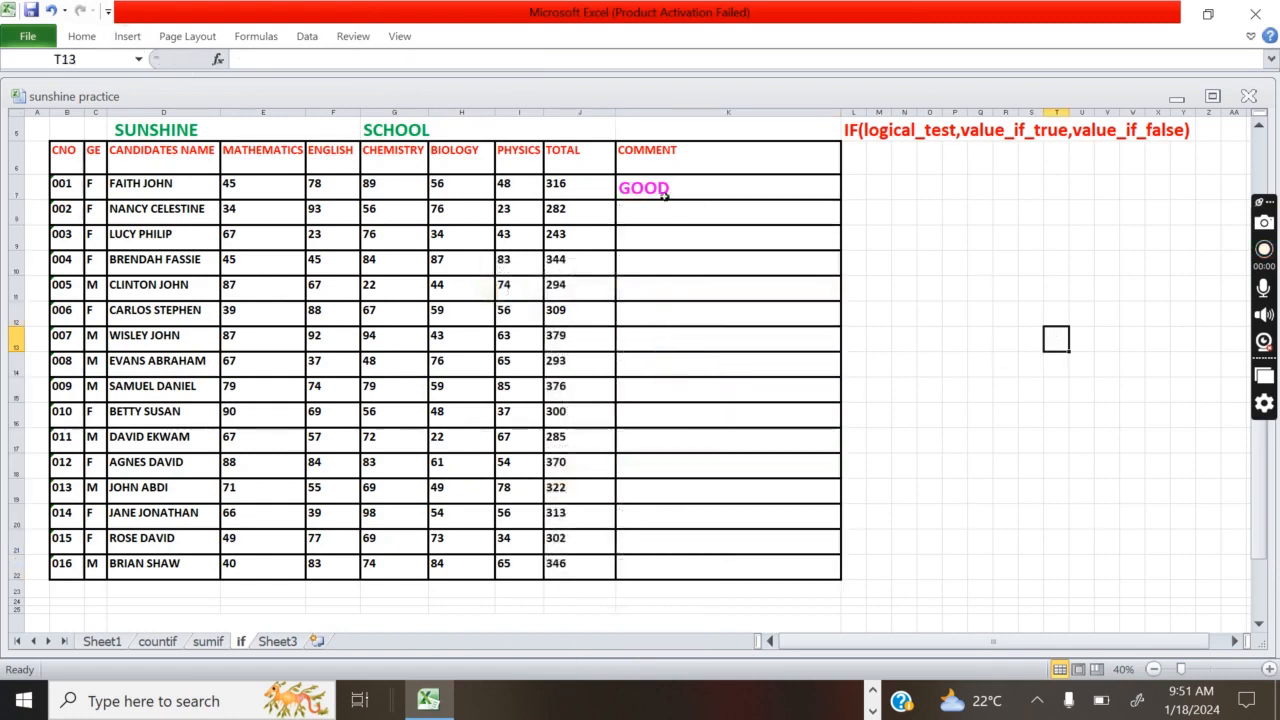
# Step: Try to commit the K7 formula without its last closing parenthesis, and decline the proposed correction
pyautogui.click(693, 187)
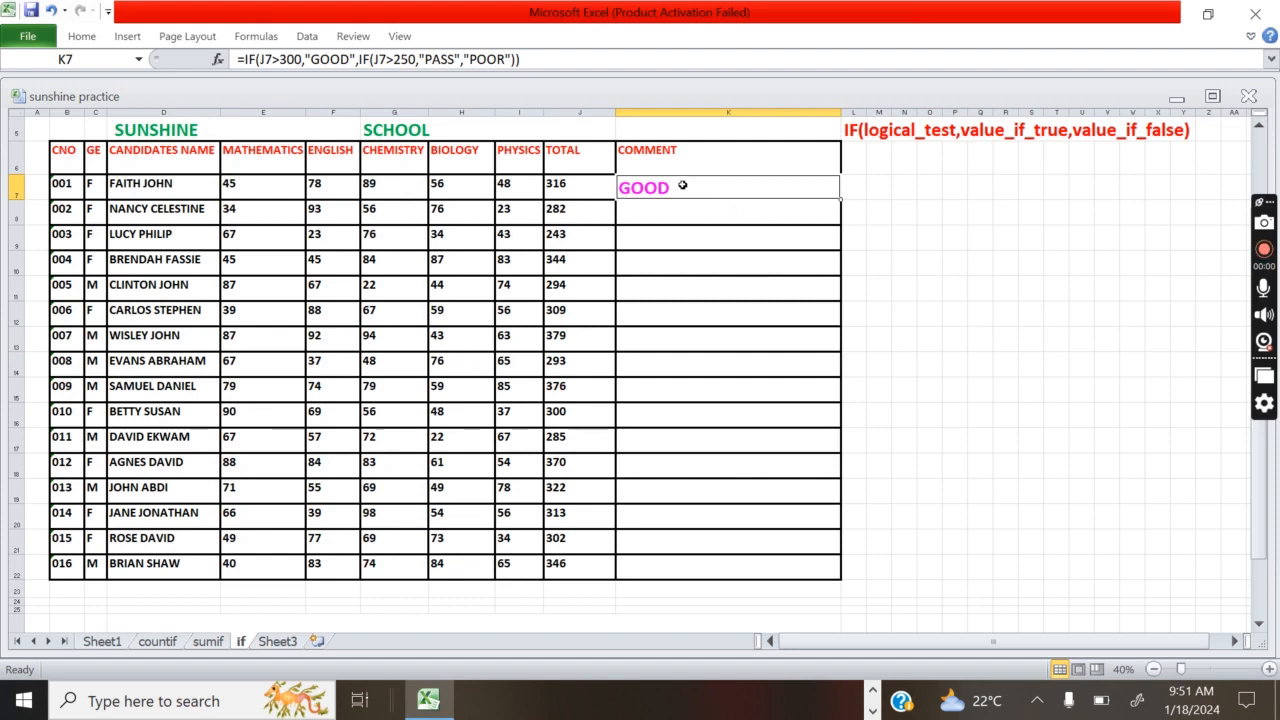
pyautogui.doubleClick(690, 188)
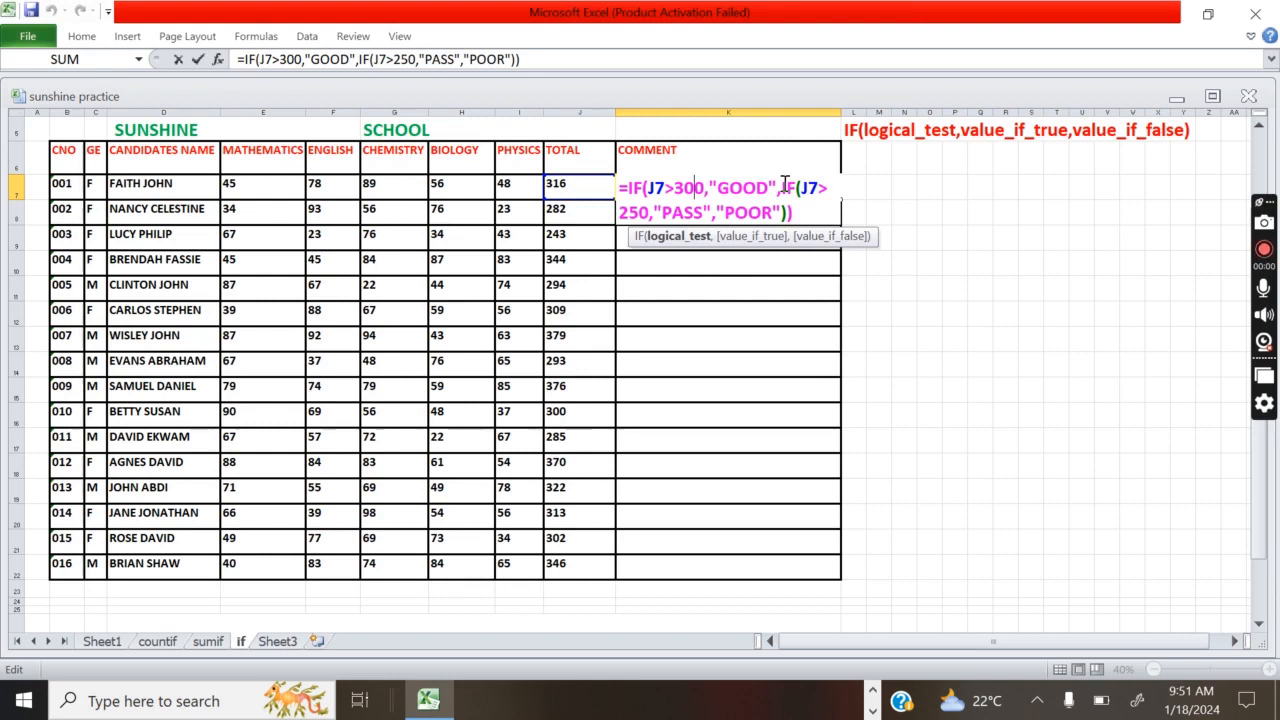
pyautogui.click(800, 212)
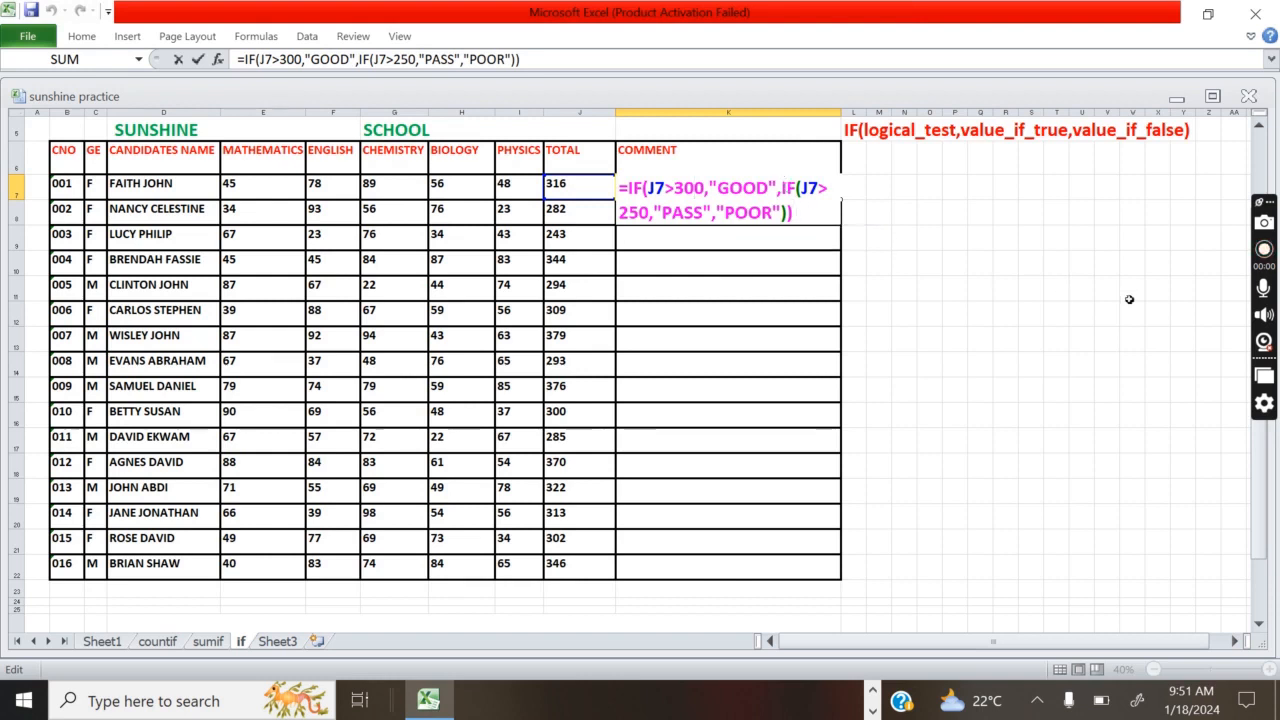
pyautogui.press('BackSpace')
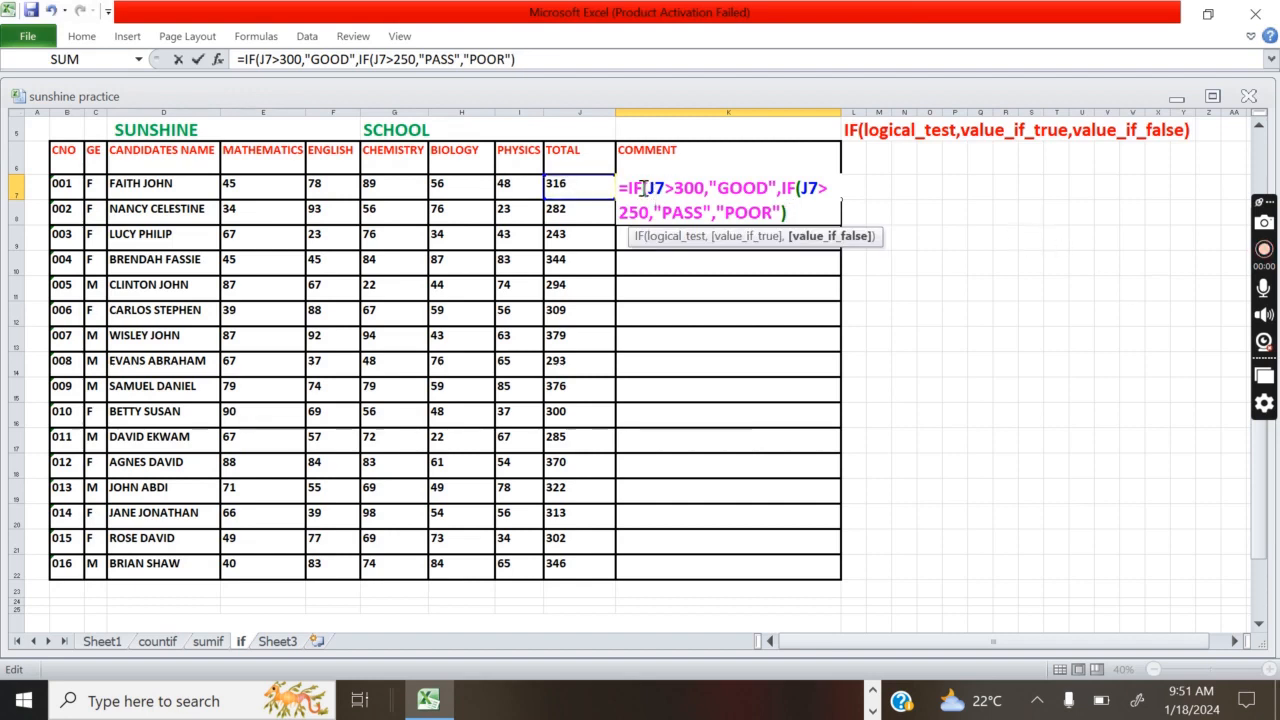
pyautogui.press('Return')
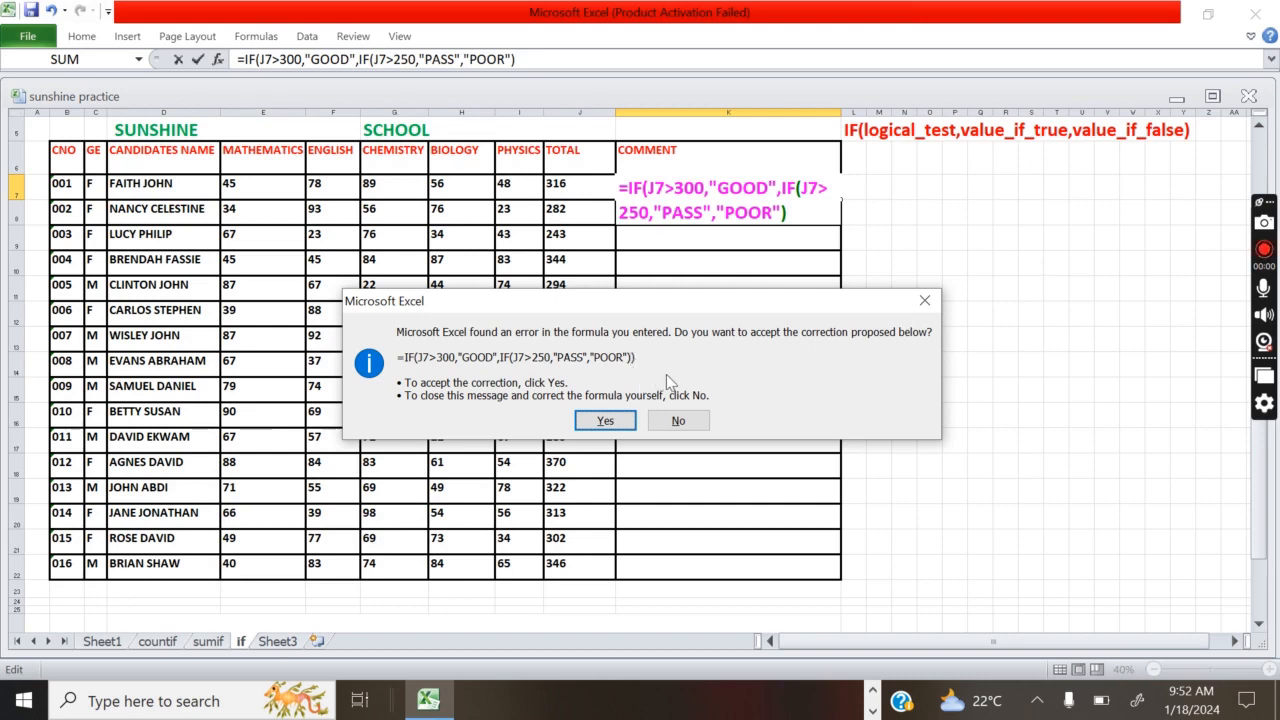
pyautogui.click(678, 420)
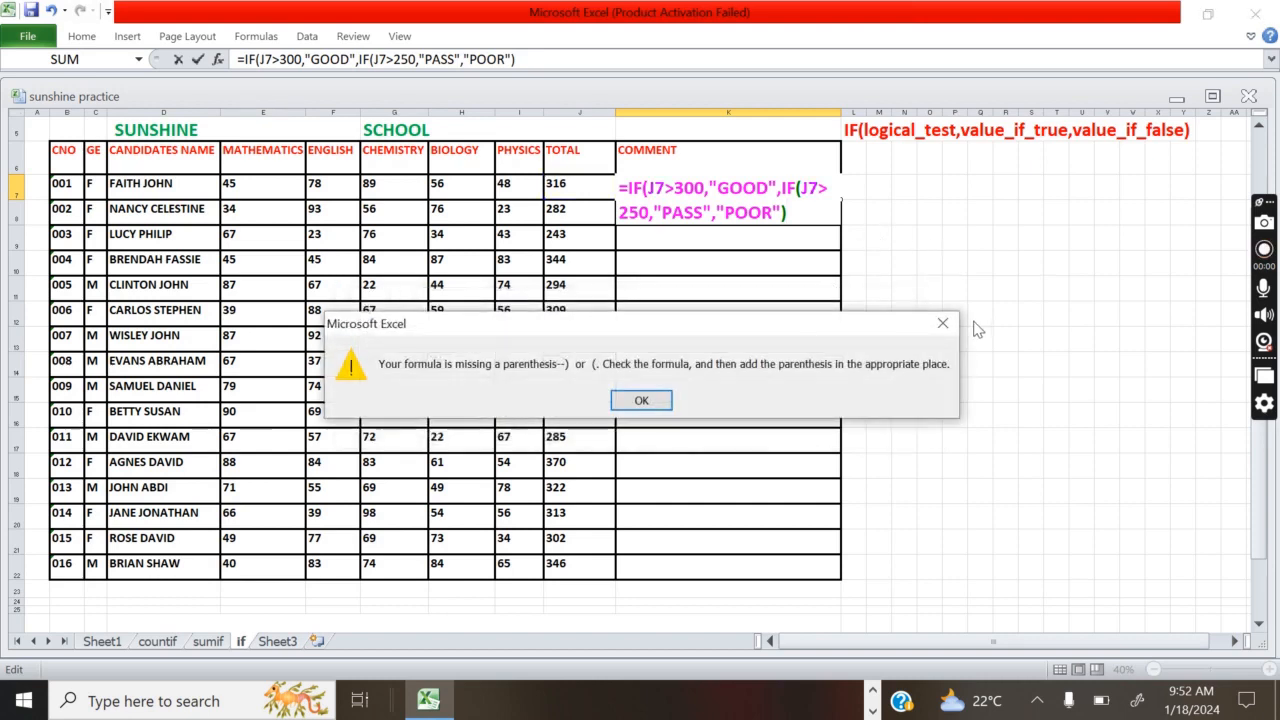
# Step: Add the last closing parenthesis back to the K7 formula and commit it
pyautogui.press('Return')
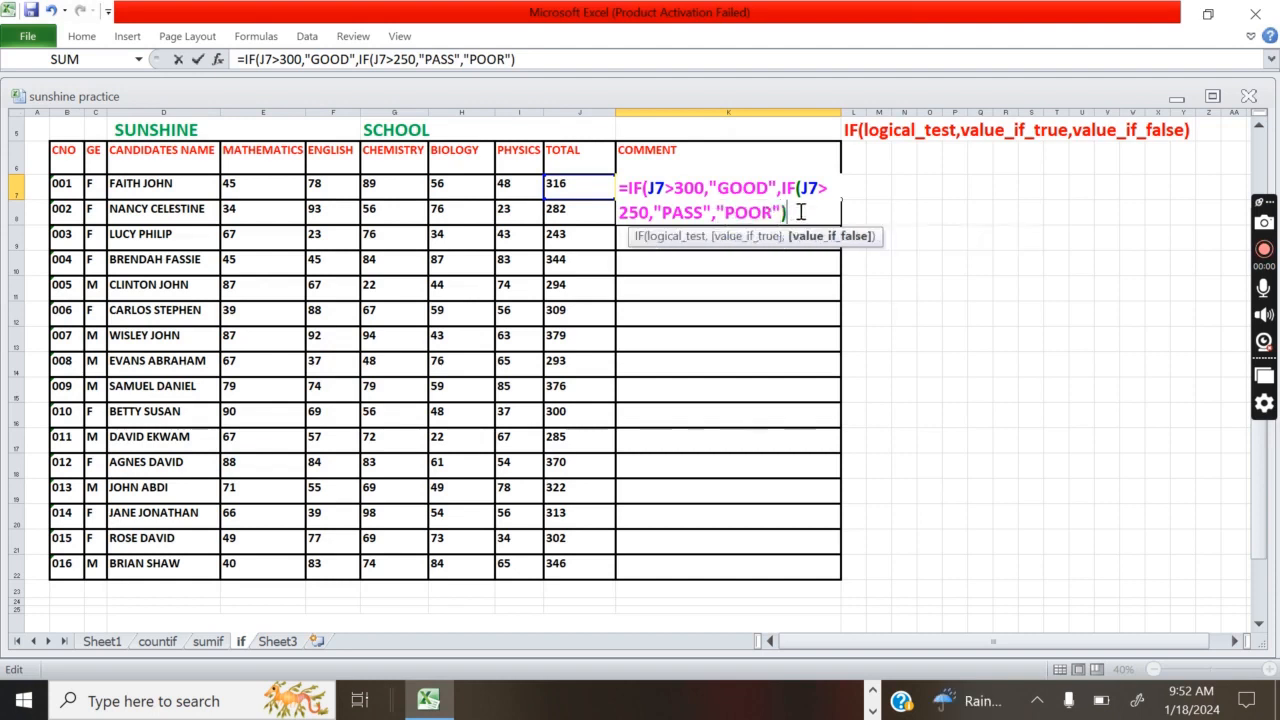
pyautogui.write(')')
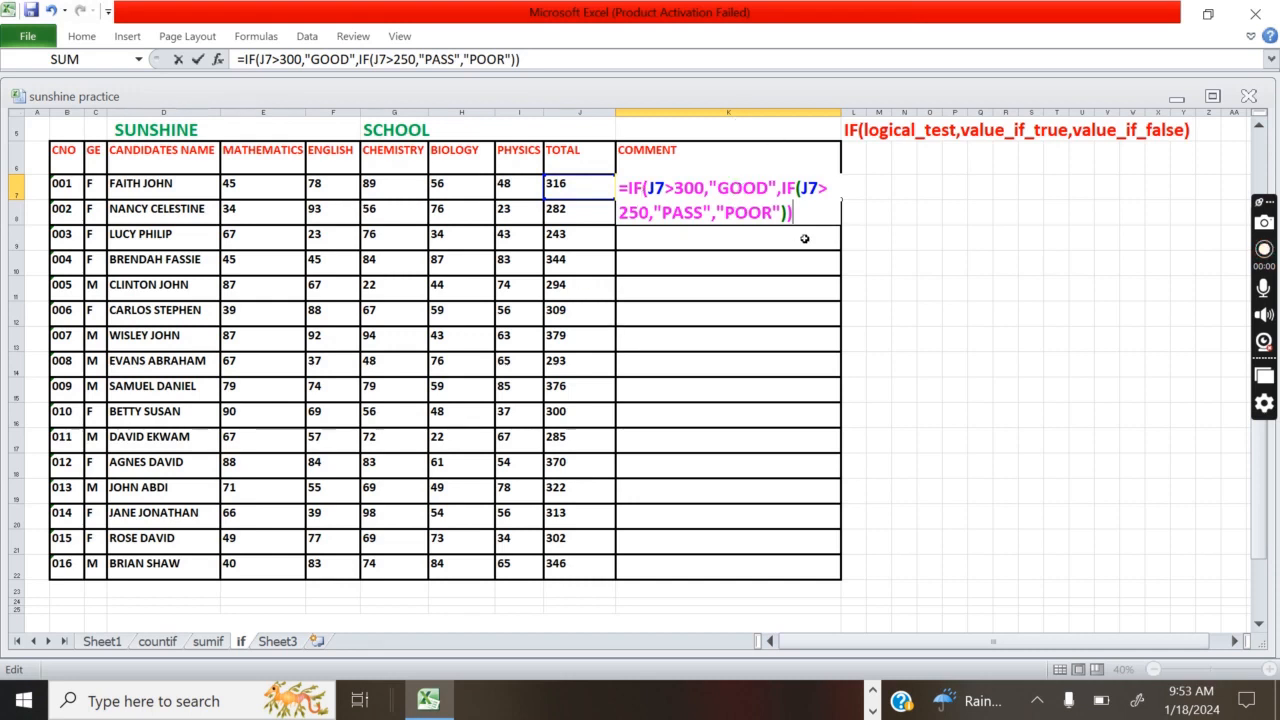
pyautogui.press('Return')
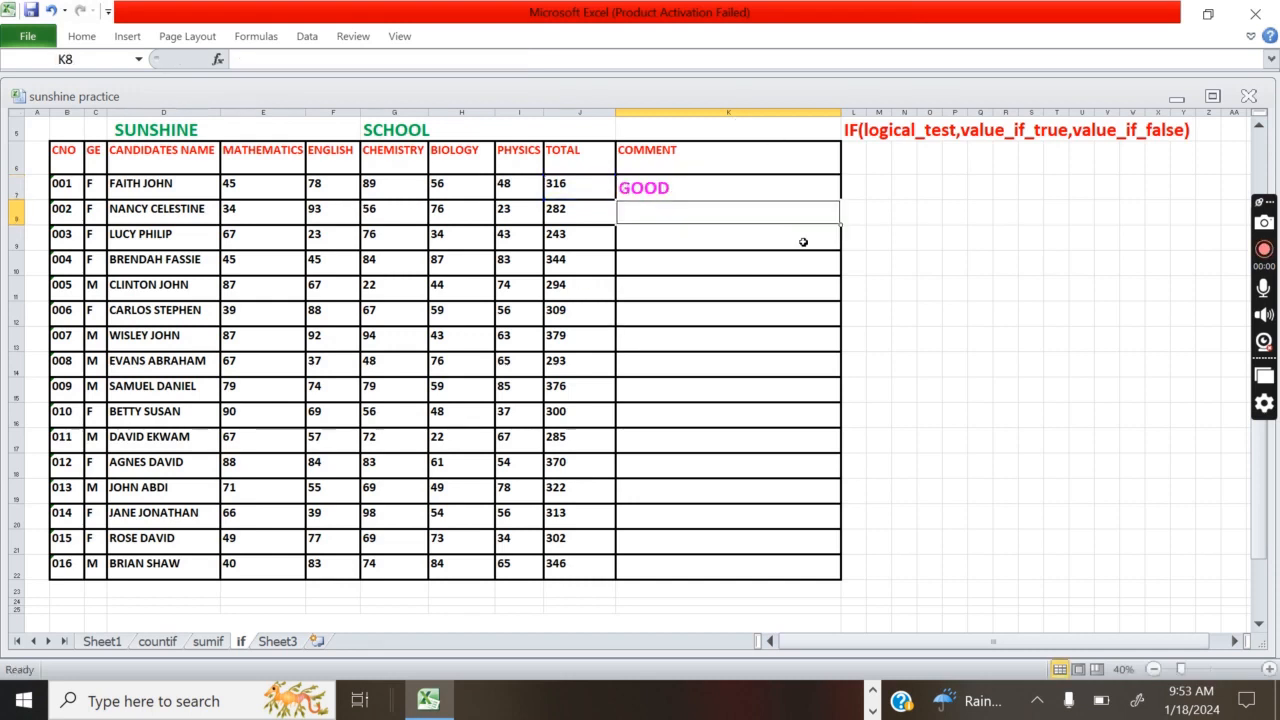
# Step: Copy the K7 formula down to K22 so every candidate's total is graded, and deselect the range
pyautogui.click(713, 185)
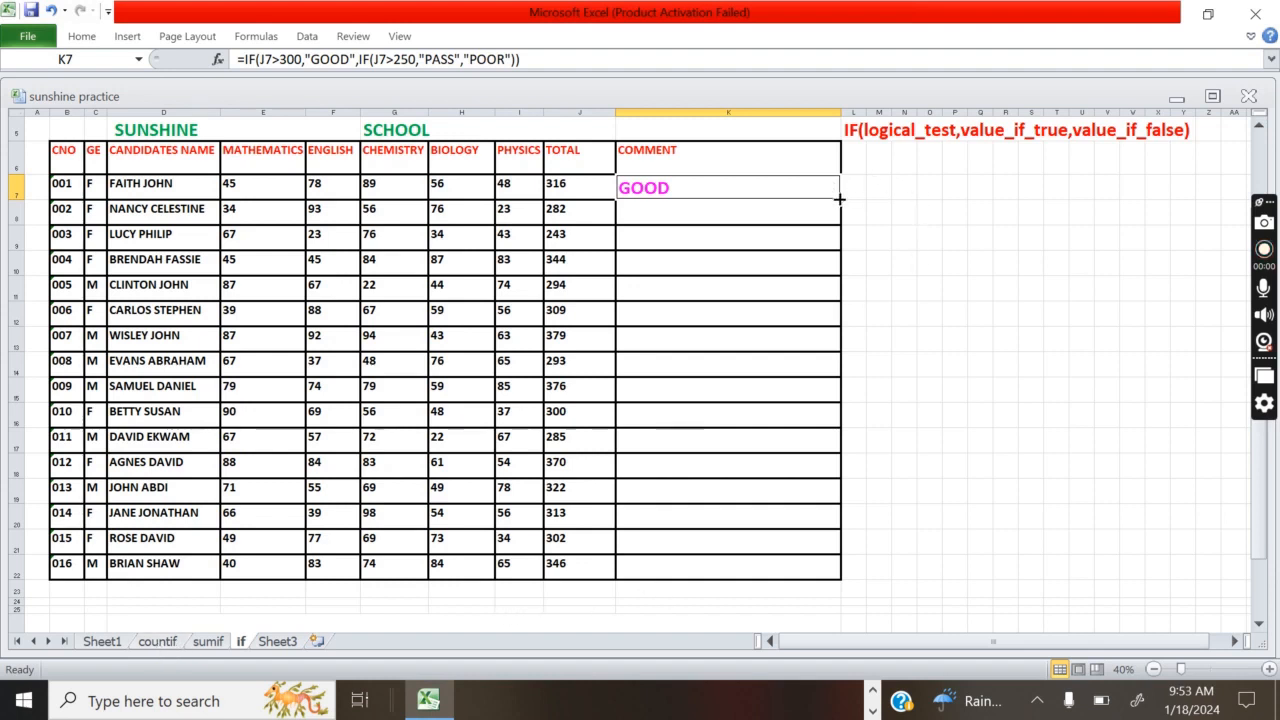
pyautogui.moveTo(845, 197); pyautogui.dragTo(835, 572)
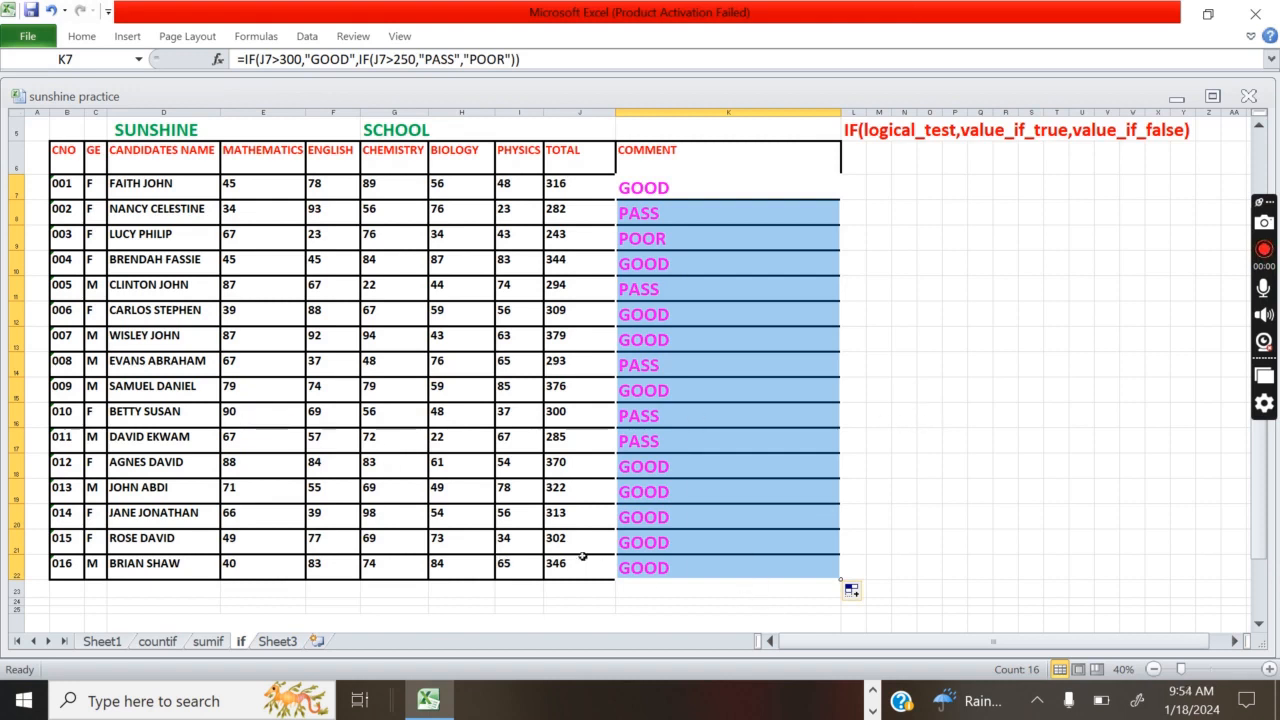
pyautogui.click(947, 467)
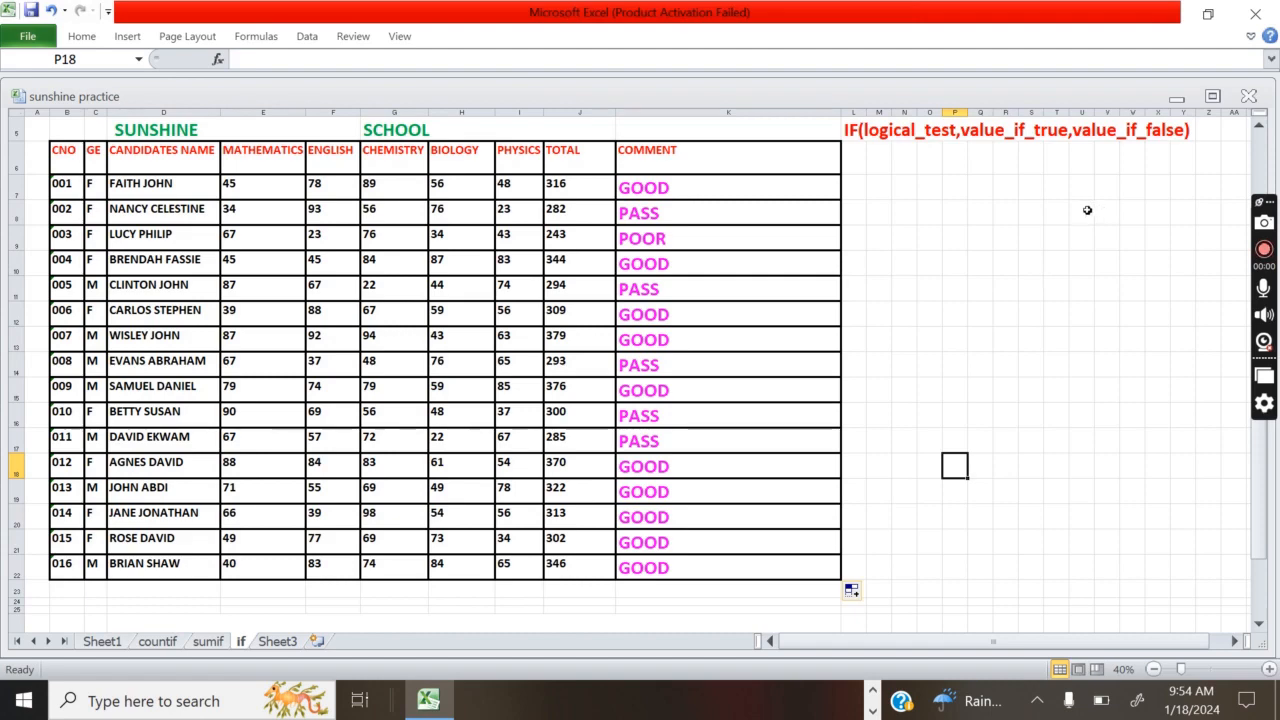
pyautogui.scroll(-3, 736, 386)
pyautogui.scroll(3, 740, 386)
pyautogui.scroll(-3, 728, 389)
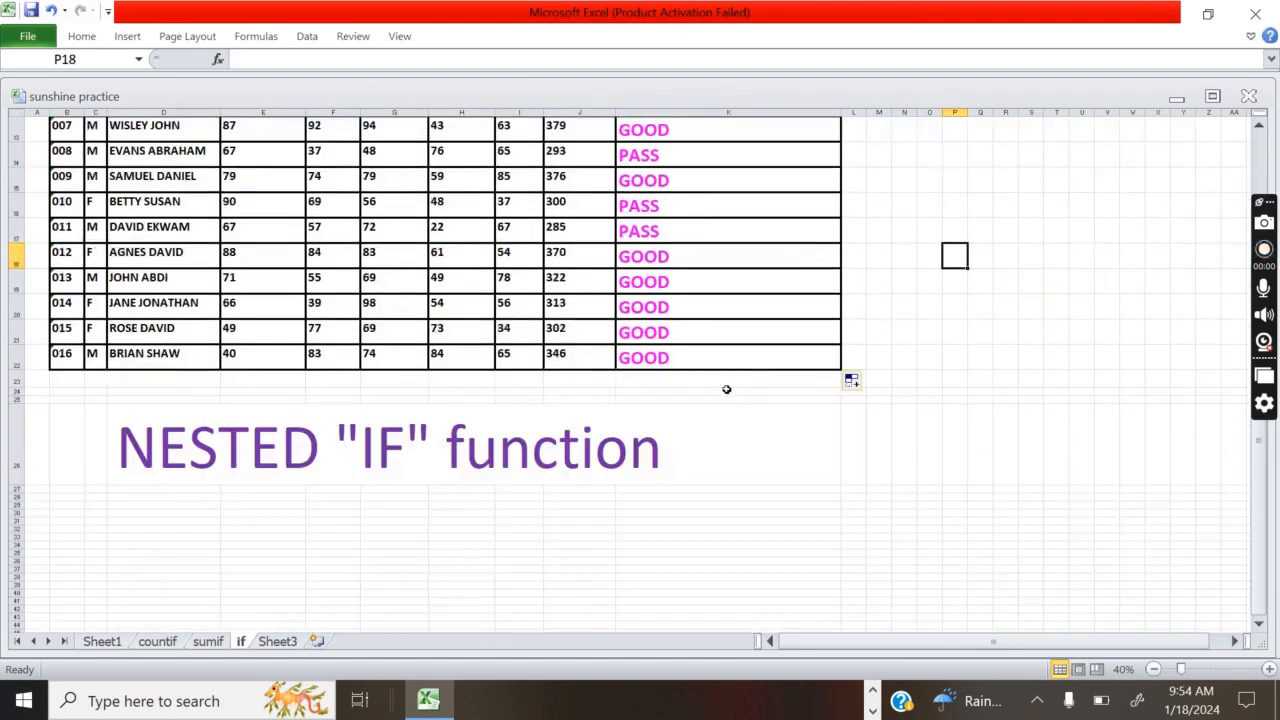
pyautogui.scroll(3, 726, 389)
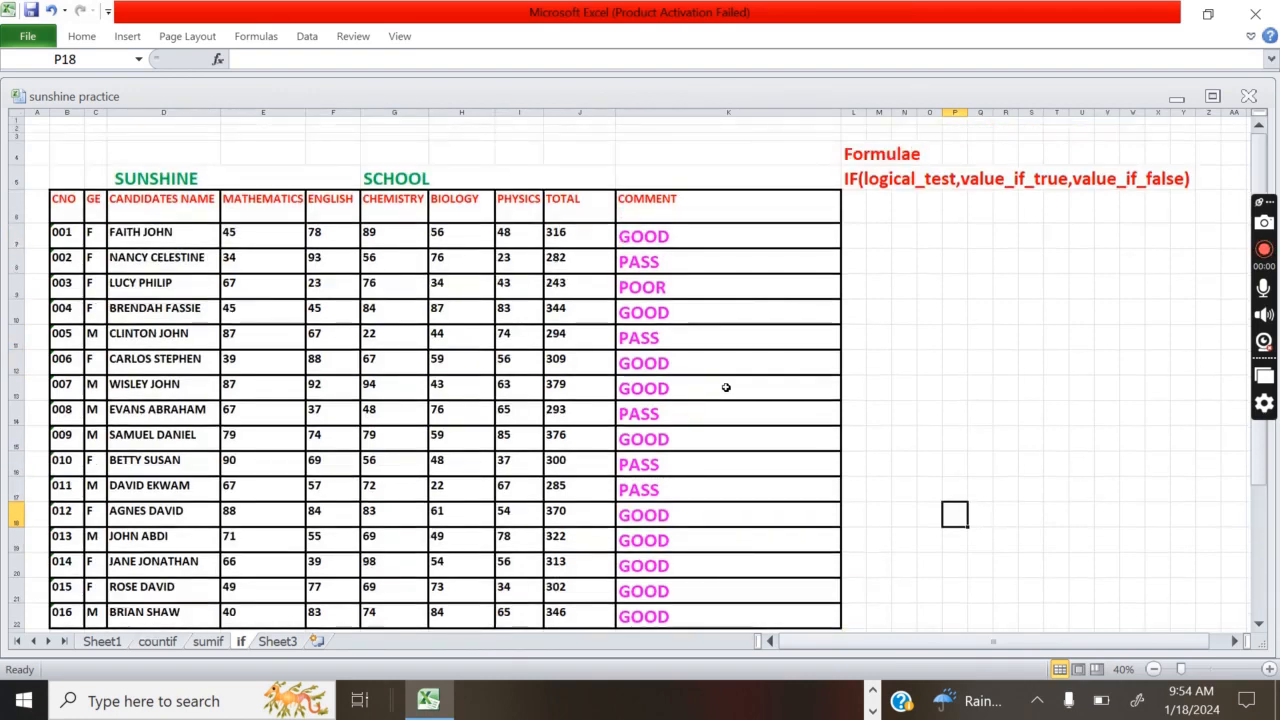
pyautogui.scroll(-3, 726, 389)
pyautogui.scroll(3, 726, 390)
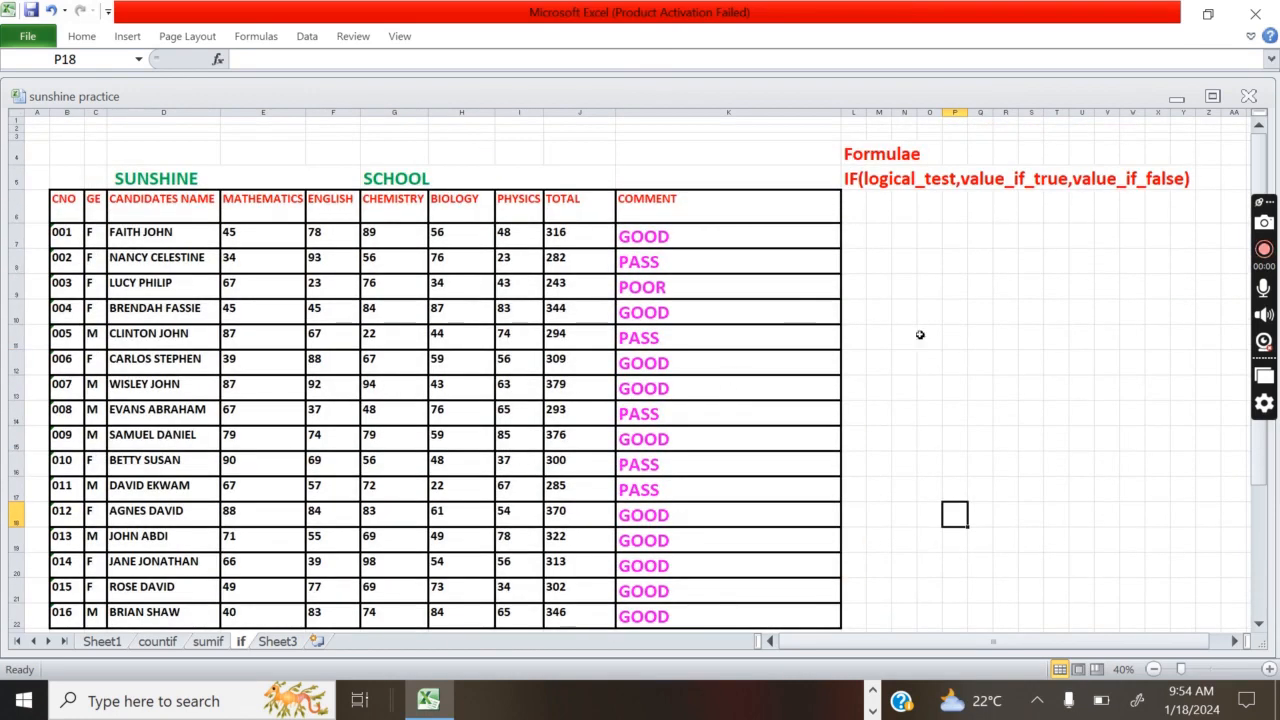
pyautogui.scroll(-1, 1060, 511)
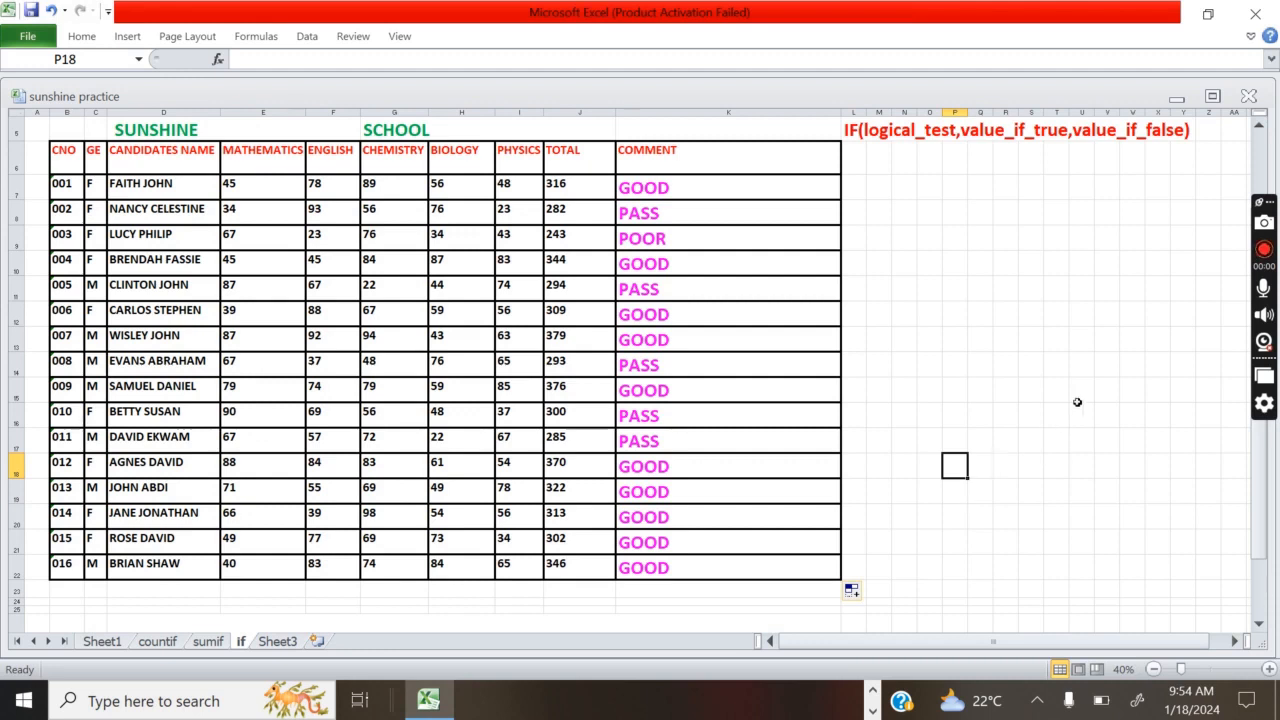
pyautogui.click(1265, 252)
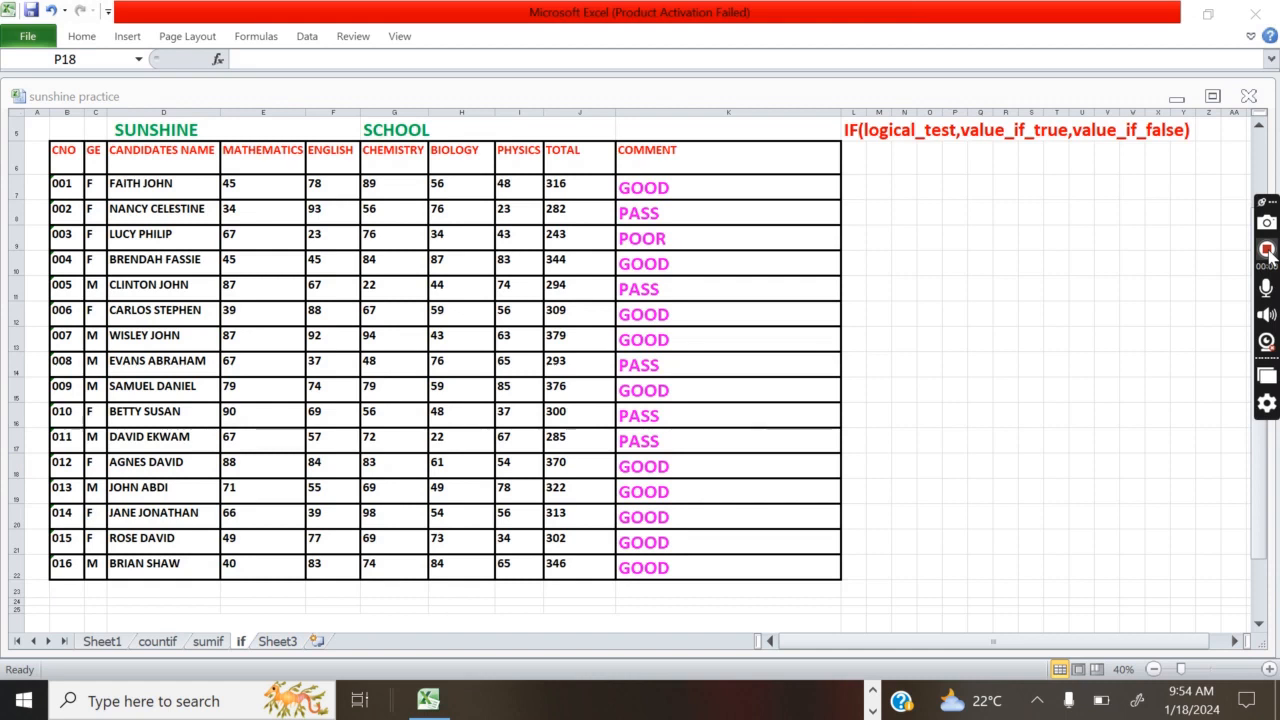